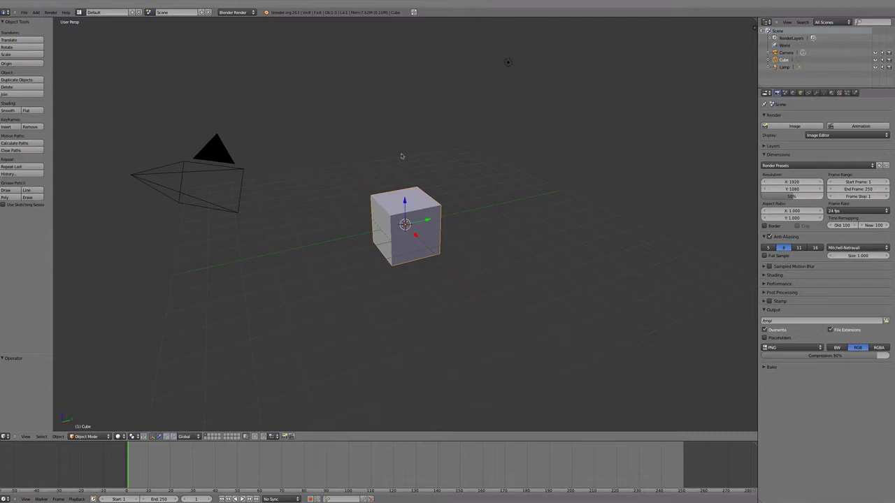
Step: Switch to the Compositing screen layout and enlarge the node editor and image editor across nearly the full window width
left_click(80, 11)
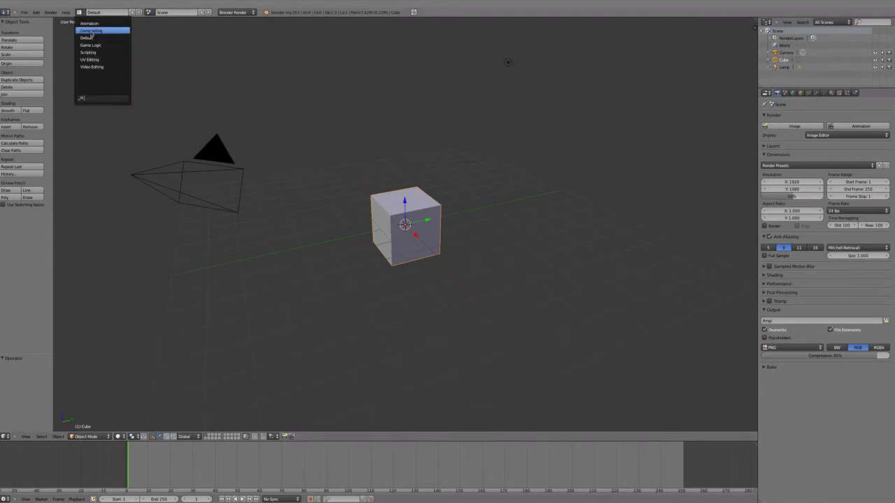
left_click(91, 32)
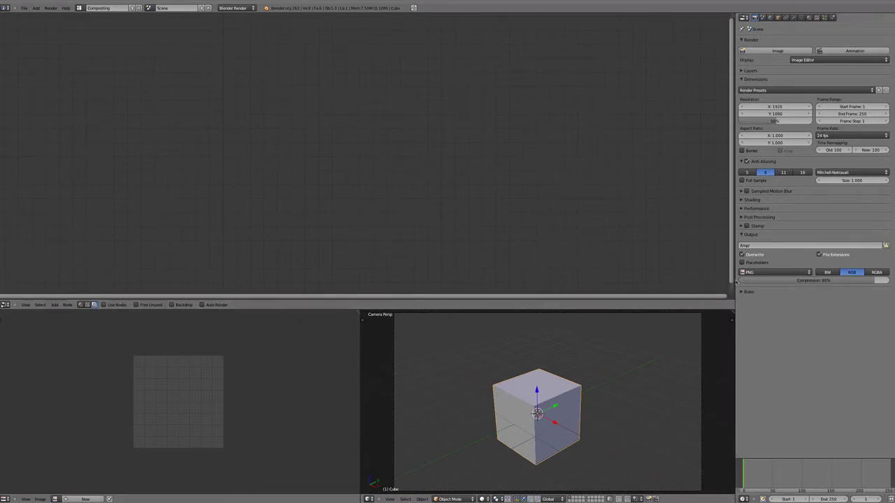
left_click_drag(734, 281, 884, 272)
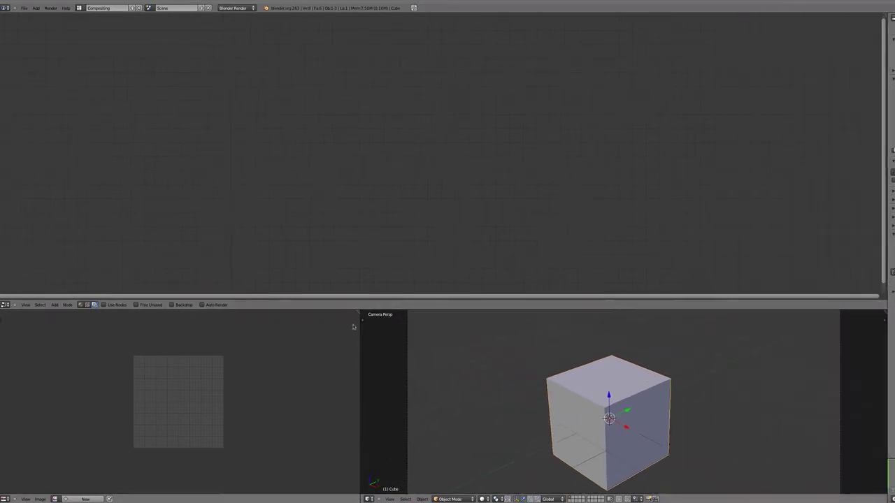
left_click_drag(360, 329, 886, 320)
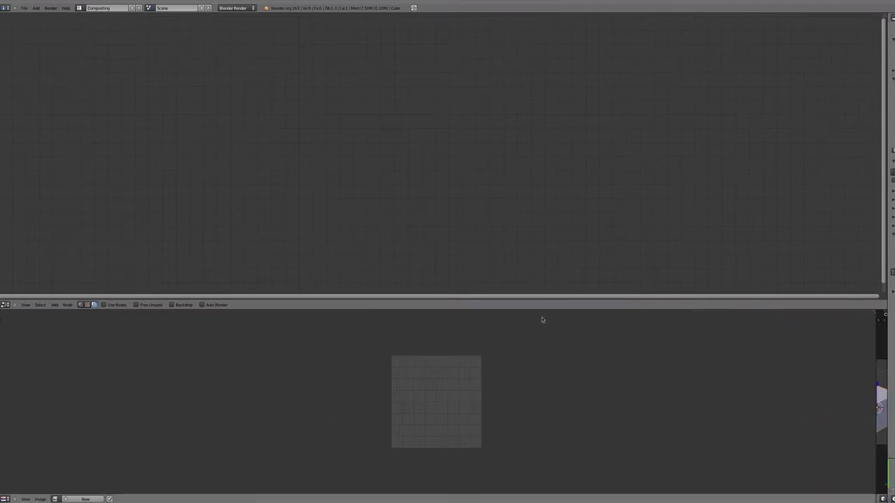
left_click_drag(535, 312, 533, 277)
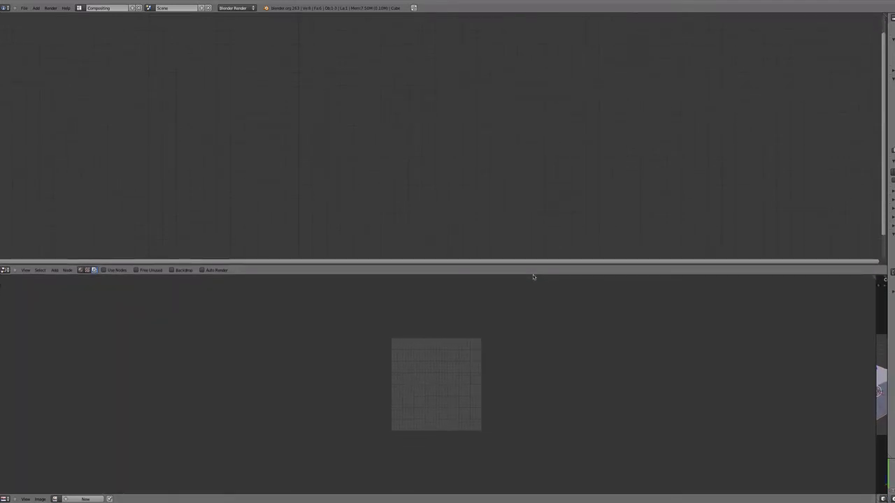
Step: Enable compositing nodes and spread the Render Layers and Composite nodes apart
left_click(104, 271)
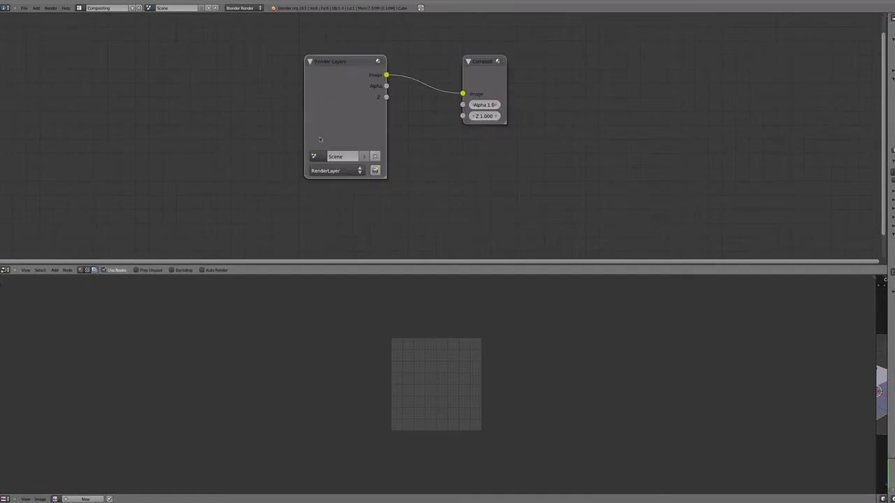
left_click_drag(320, 139, 167, 131)
scroll(372, 203, "down", 1)
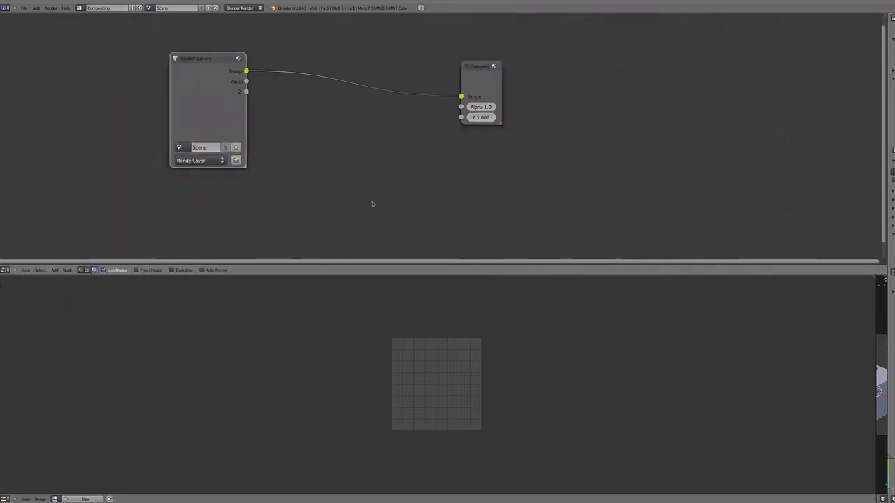
scroll(373, 203, "down", 1)
key("g")
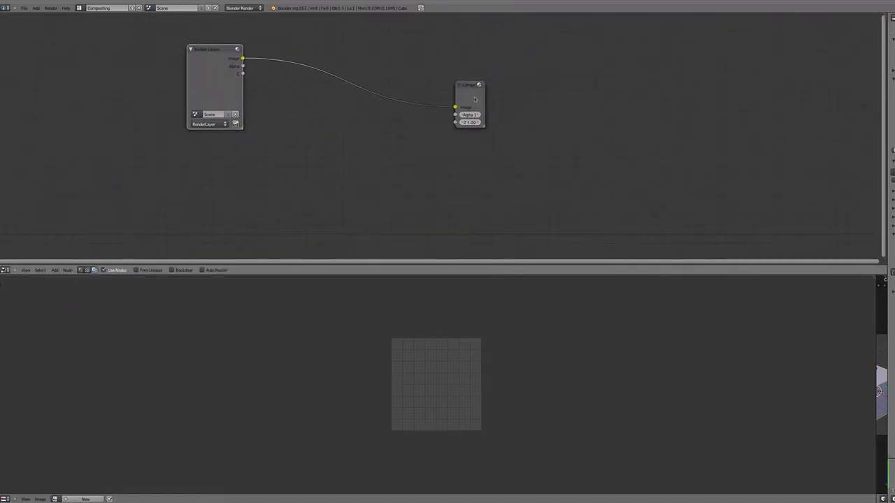
left_click_drag(475, 98, 403, 180)
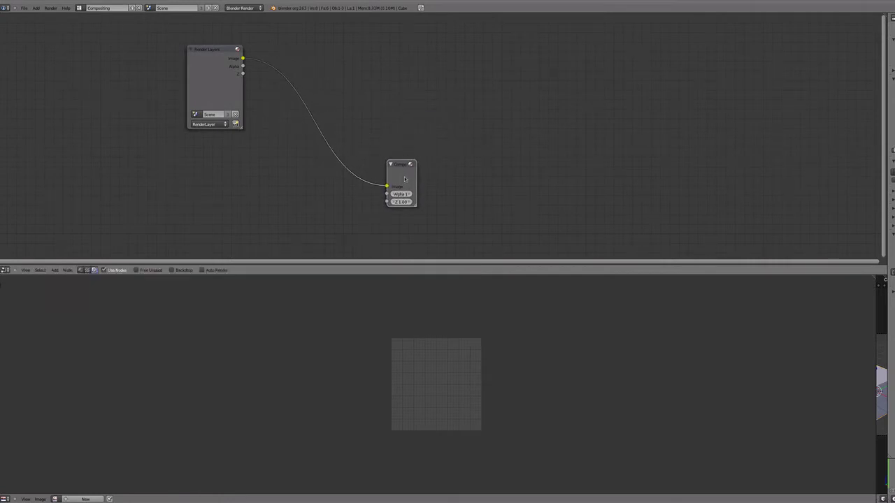
scroll(404, 179, "down", 2)
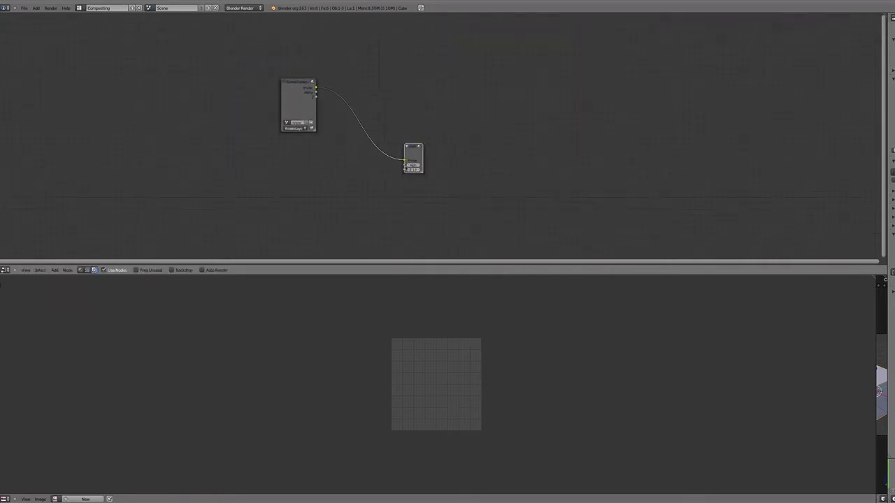
scroll(406, 167, "up", 3)
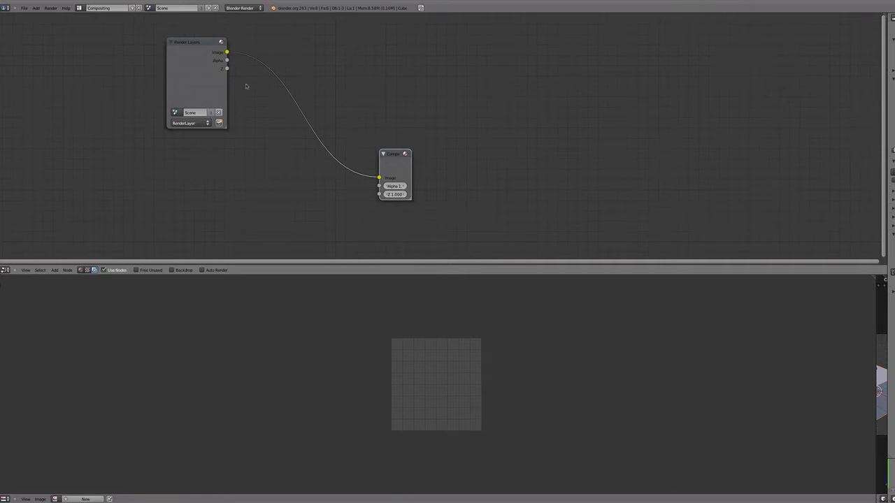
left_click_drag(188, 69, 182, 59)
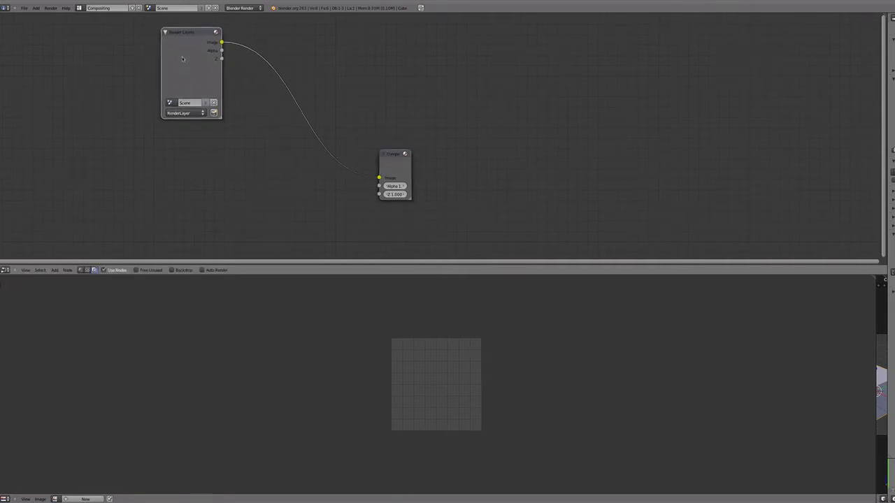
Step: Replace the Composite node with a Viewer node linked to the Render Layers image output
left_click(400, 171)
key("x")
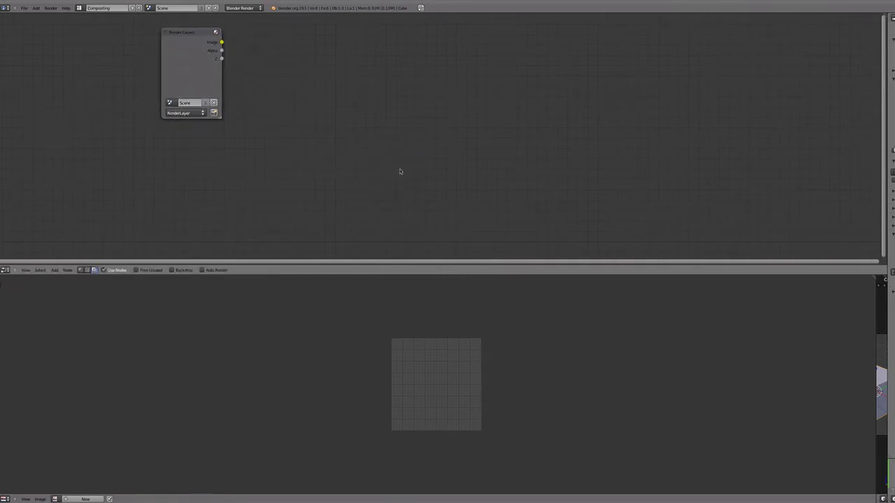
left_click_drag(190, 61, 126, 70)
key("shift+a")
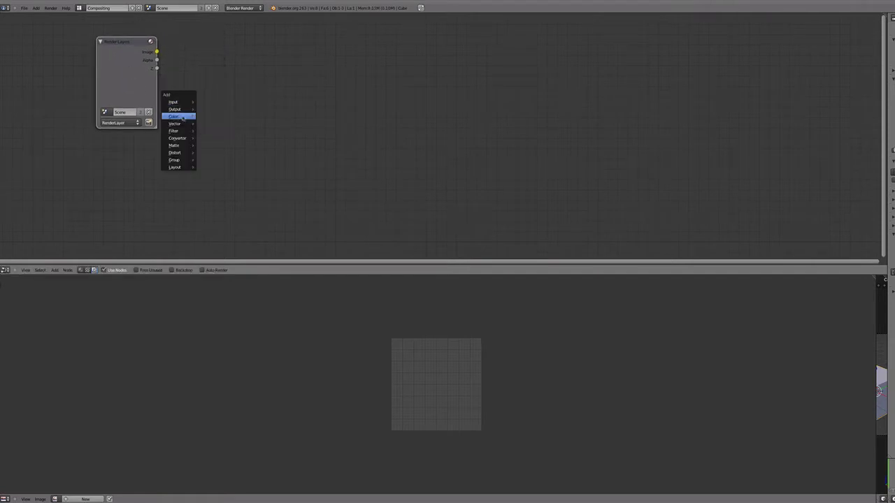
mouse_move(178, 109)
left_click(214, 116)
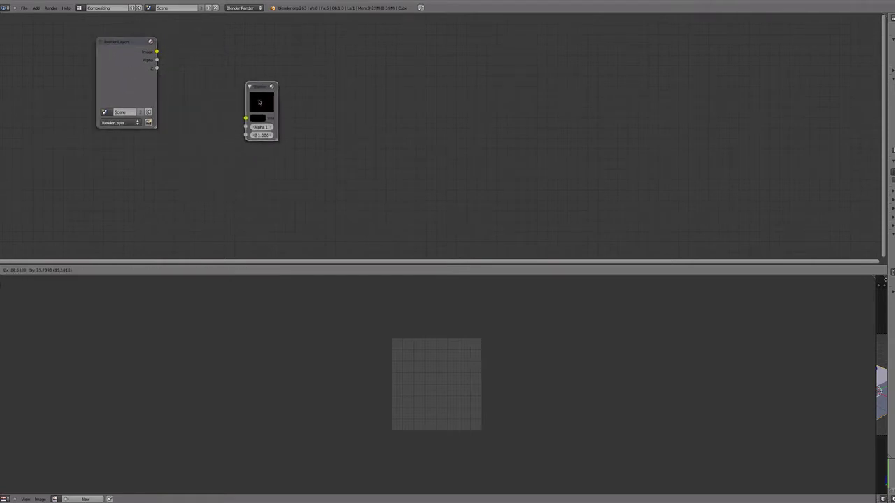
left_click(263, 113)
left_click(130, 67)
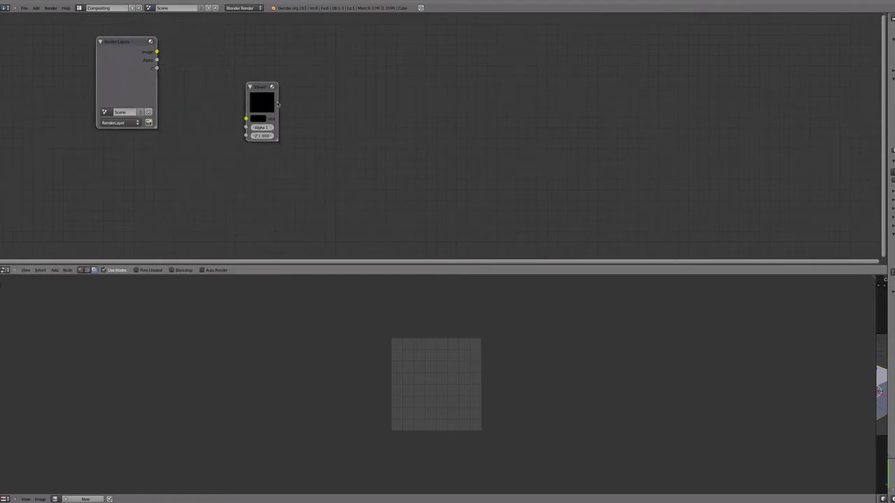
left_click_drag(156, 52, 323, 167)
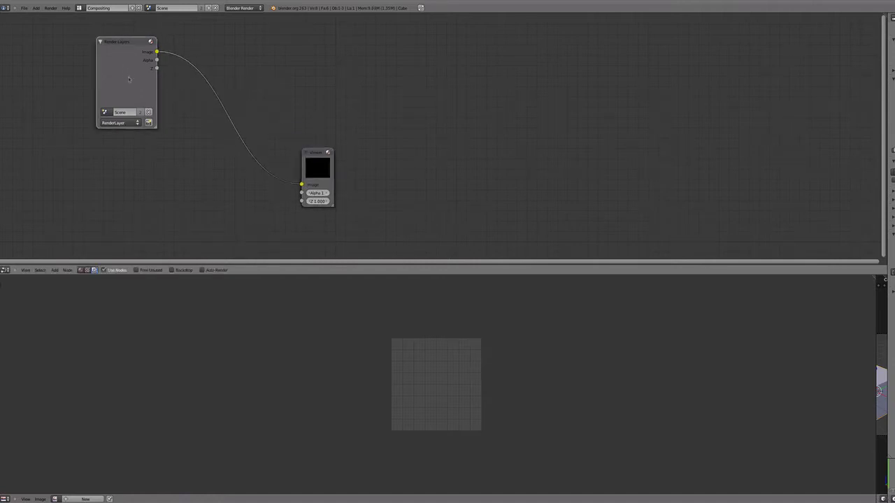
Step: Replace the Render Layers node with an Image node by bringing in taxi horse.jpeg from the file manager
key("x")
key("super+Tab")
key("super+Tab")
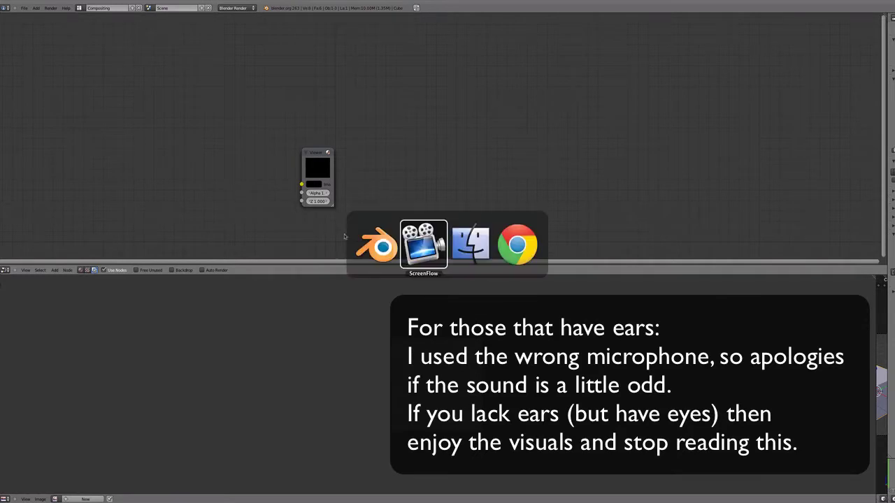
left_click_drag(390, 166, 120, 50)
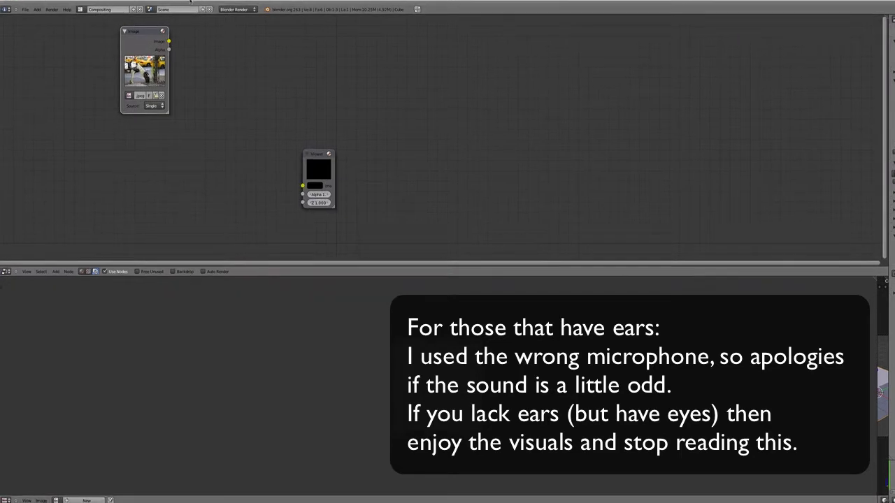
key("g")
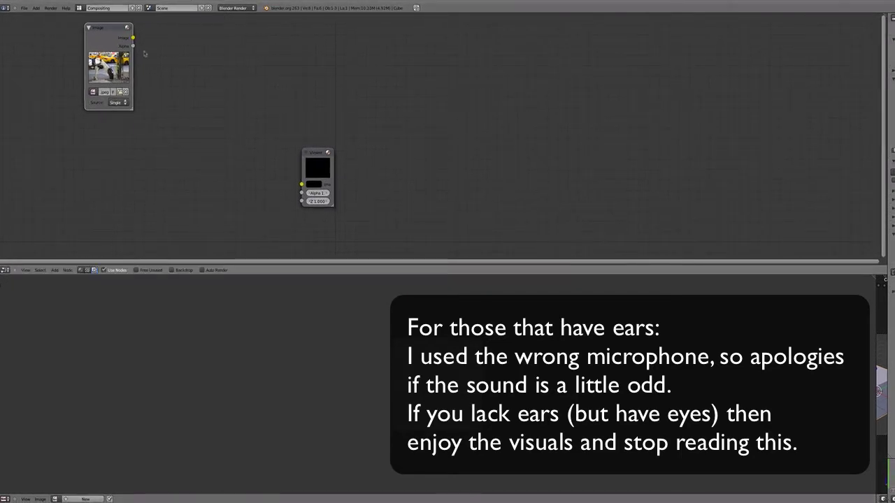
Step: Link the Image node to the Viewer node and display Viewer Node in the image editor
right_click(315, 170)
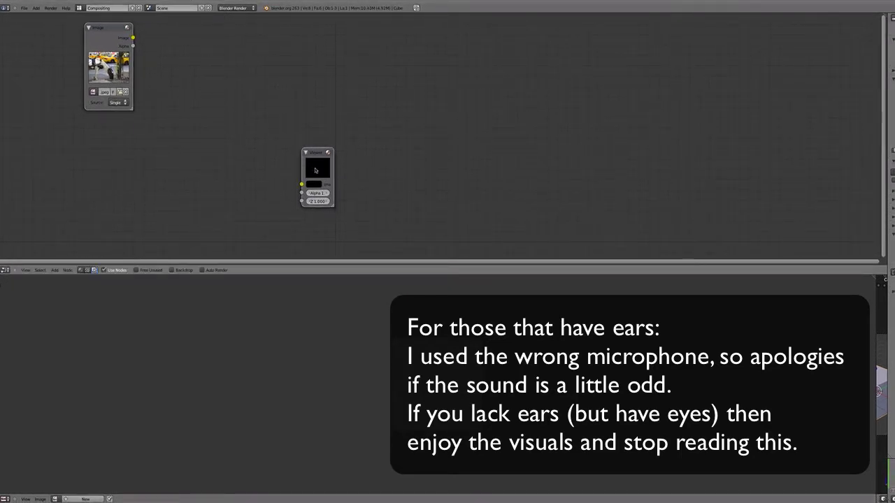
key("f")
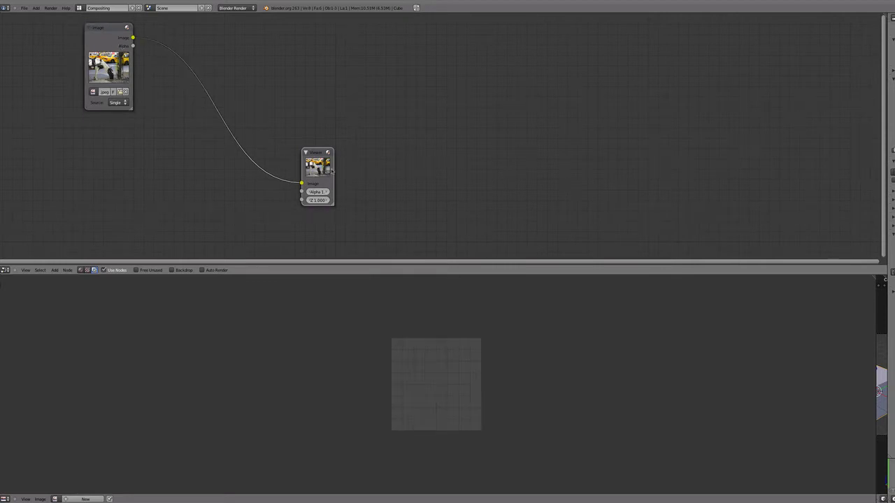
left_click(55, 499)
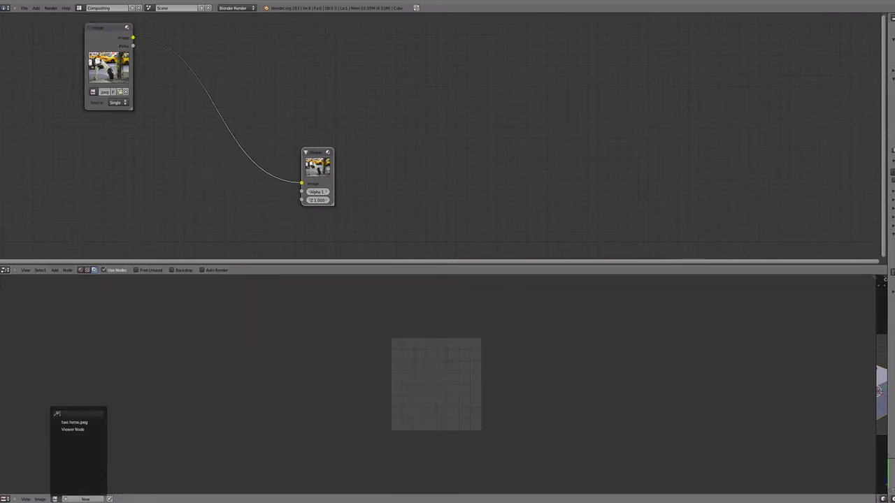
left_click(74, 429)
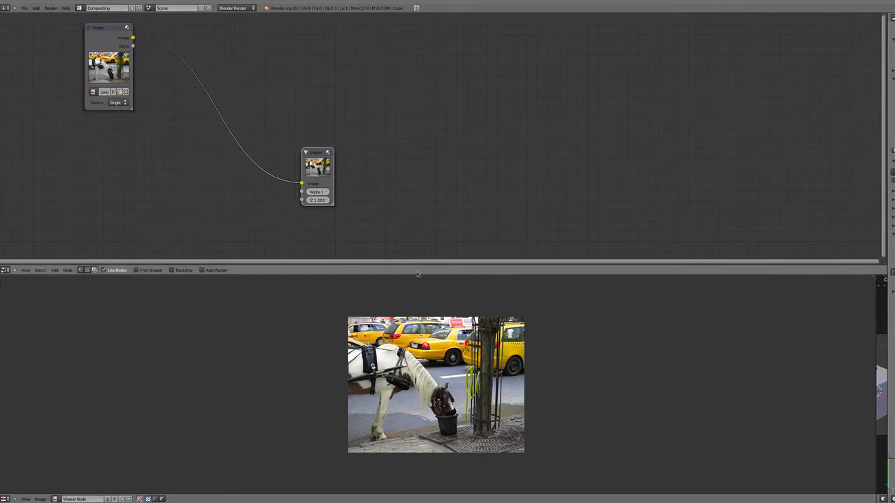
Step: Make the node editor taller and move the Image and Viewer nodes farther apart
left_click_drag(418, 274, 421, 332)
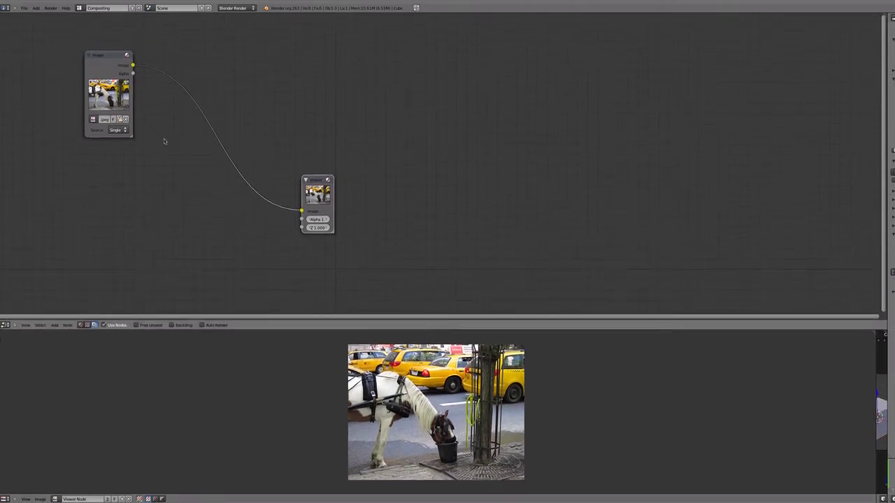
left_click_drag(102, 69, 41, 55)
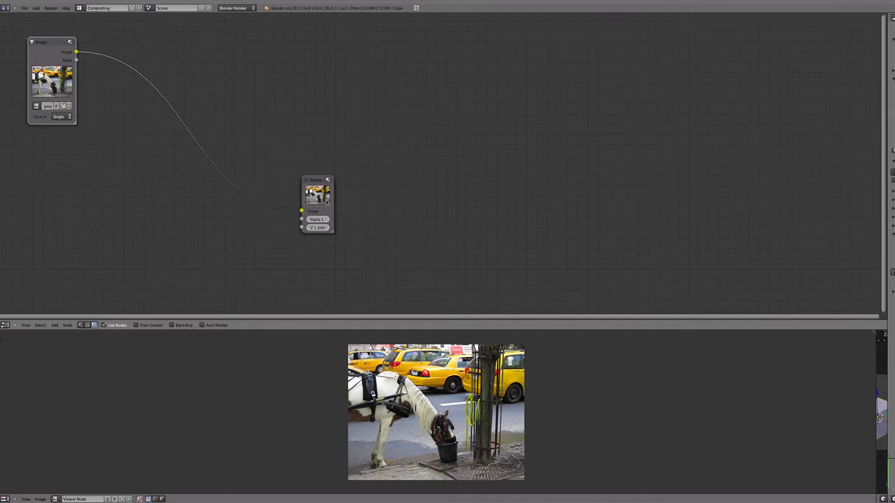
left_click_drag(325, 203, 320, 249)
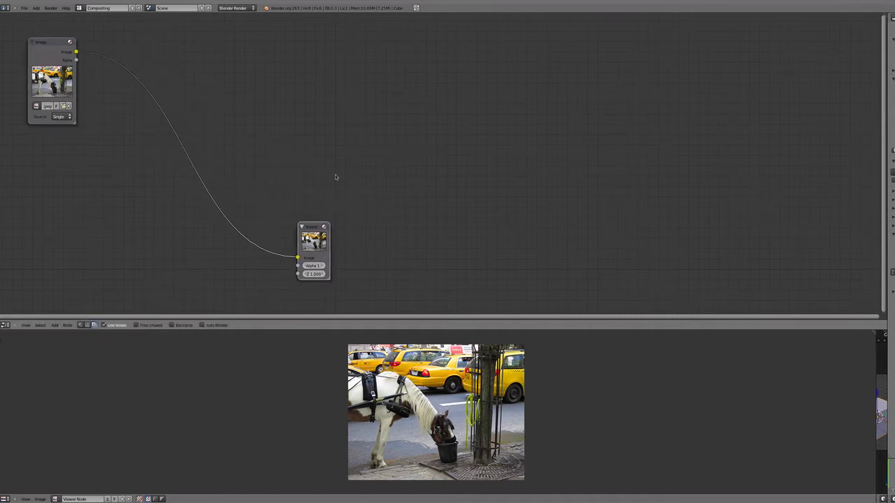
left_click_drag(46, 59, 47, 41)
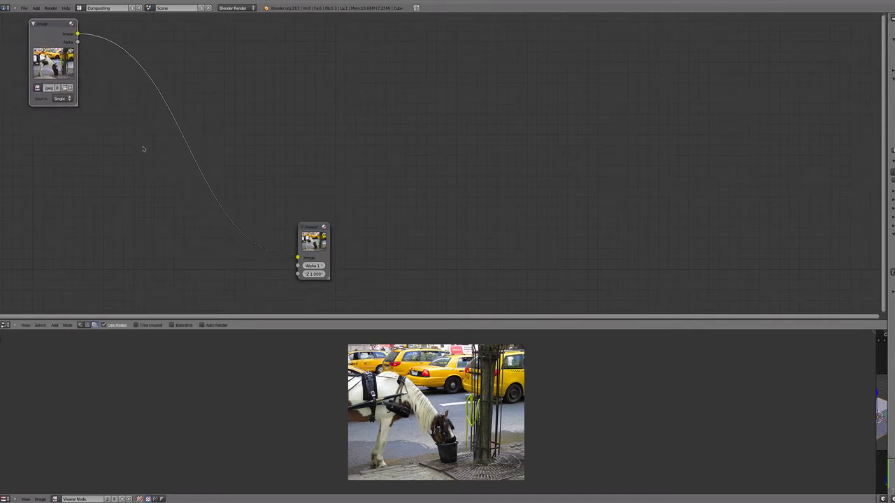
left_click_drag(314, 242, 296, 245)
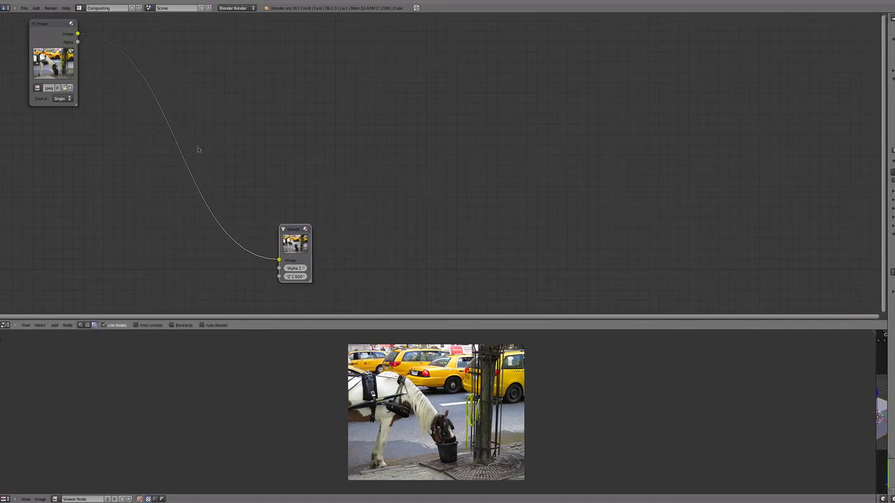
Step: Insert an RGB Curves node into the link between the Image and Viewer nodes
left_click(55, 44)
key("shift+a")
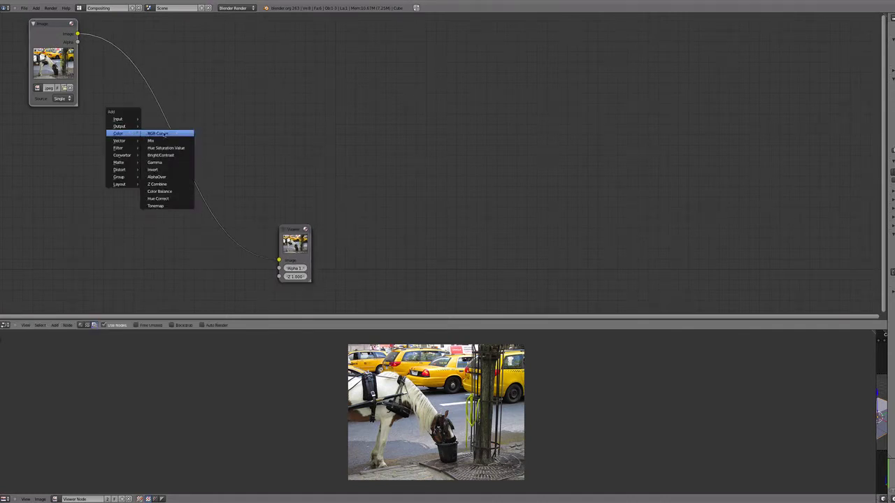
left_click(160, 140)
left_click(175, 53)
left_click_drag(175, 53, 178, 40)
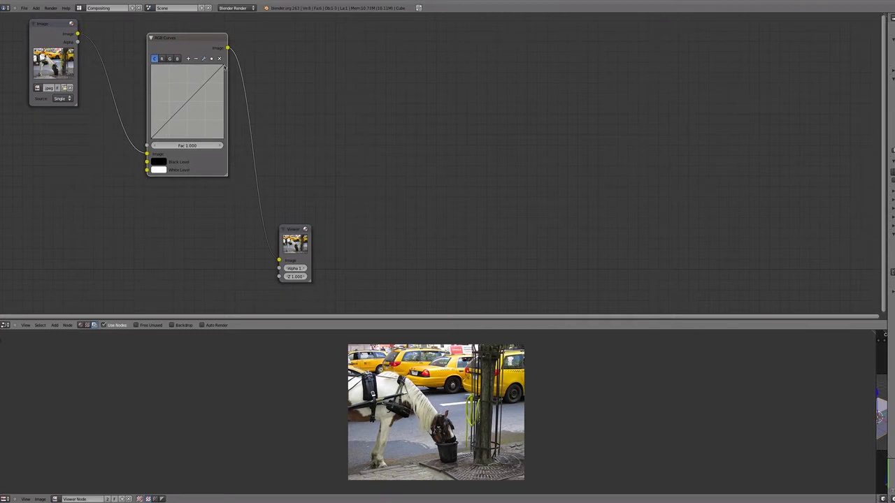
Step: Darken the picture by lowering the white end point of the combined RGB curve almost to the graph's base
left_click_drag(225, 68, 224, 155)
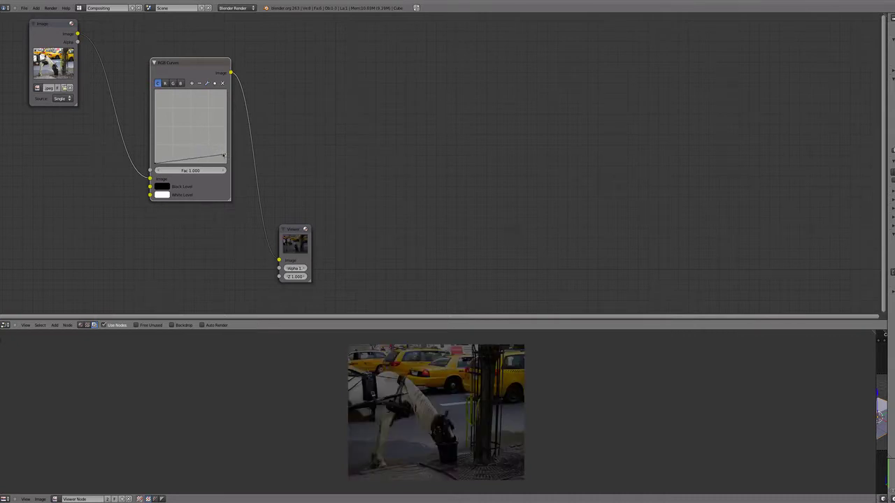
scroll(196, 58, "down", 1)
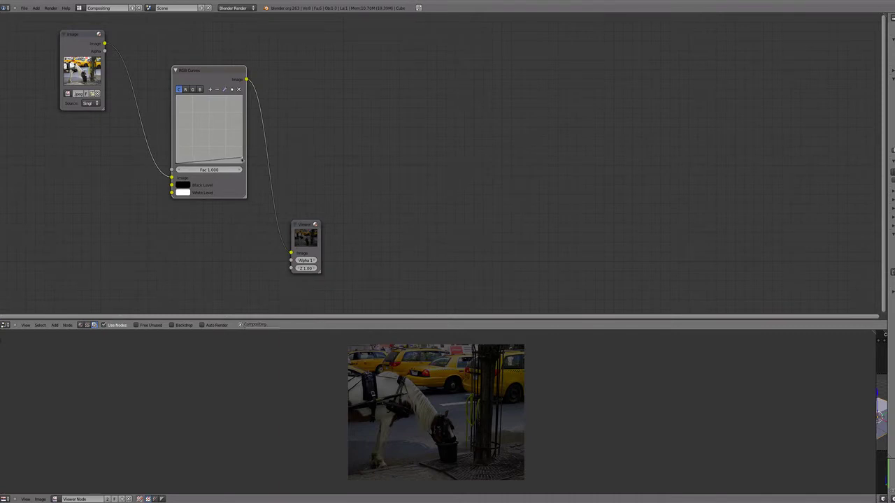
left_click_drag(198, 74, 187, 68)
key("Escape")
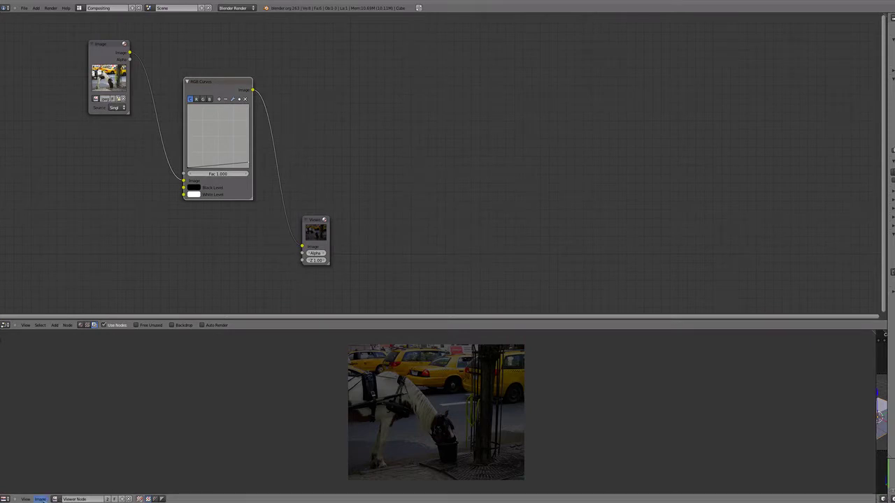
left_click(40, 499)
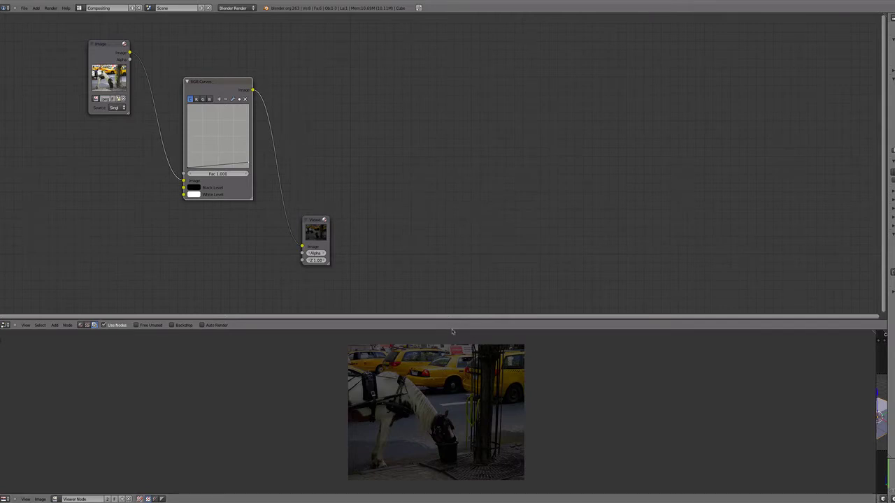
Step: Make the node editor slightly taller and show the image editor's image properties and scopes down to the Vectorscope
left_click_drag(452, 332, 452, 346)
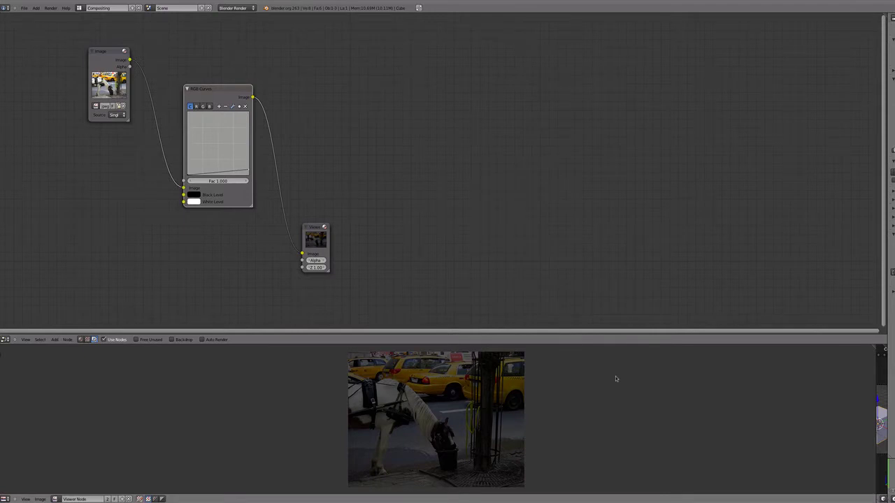
key("n")
key("t")
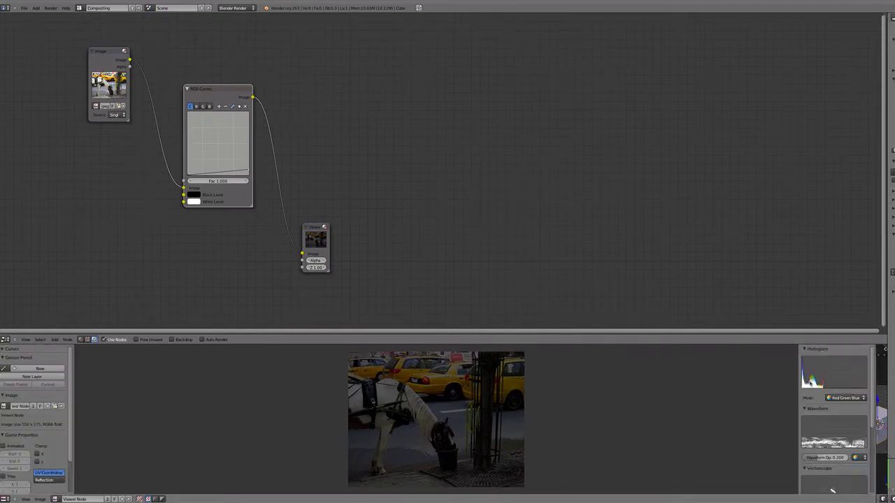
middle_click_drag(832, 490, 832, 415)
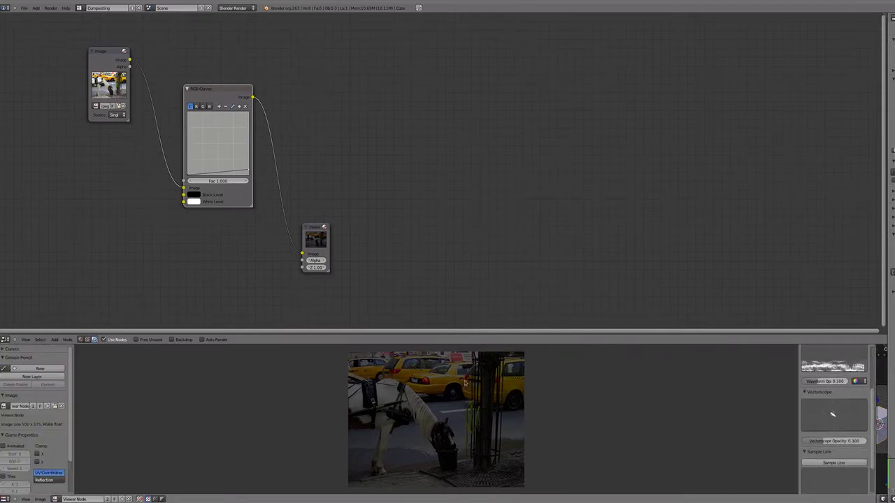
Step: Collapse the RGB Curves node, move it lower between the Image and Viewer nodes, and expand it again
left_click(187, 89)
left_click_drag(189, 88, 175, 124)
scroll(175, 124, "down", 1)
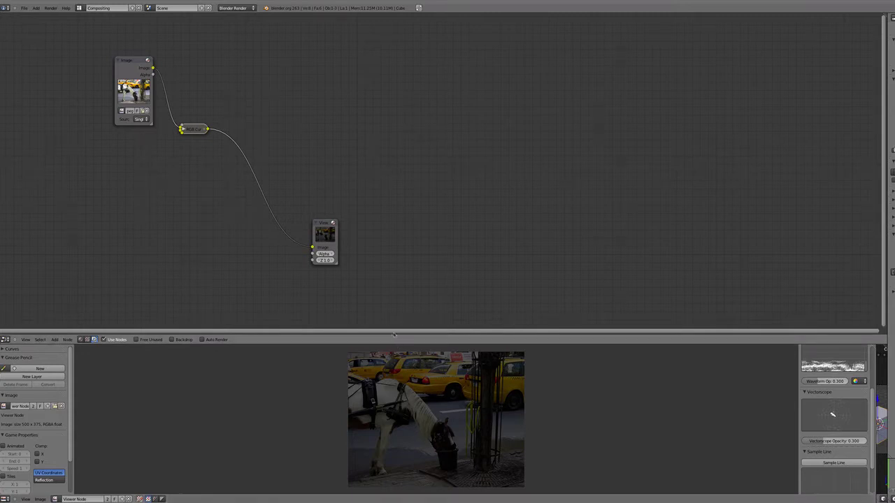
left_click(182, 130)
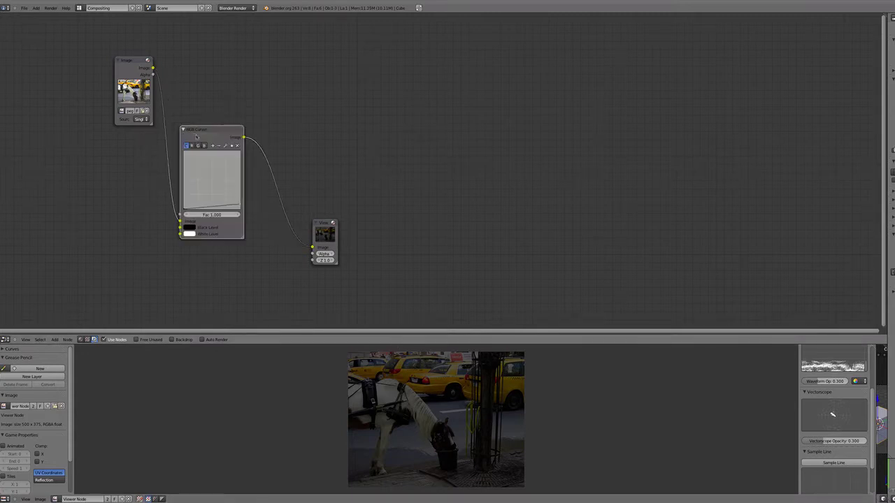
Step: Lower the RGB Curves node's factor to compare the effect on the picture, and return it to 1.000
mouse_move(180, 214)
left_mouse_down()
mouse_move(157, 200)
mouse_move(96, 214)
mouse_move(187, 217)
left_mouse_up()
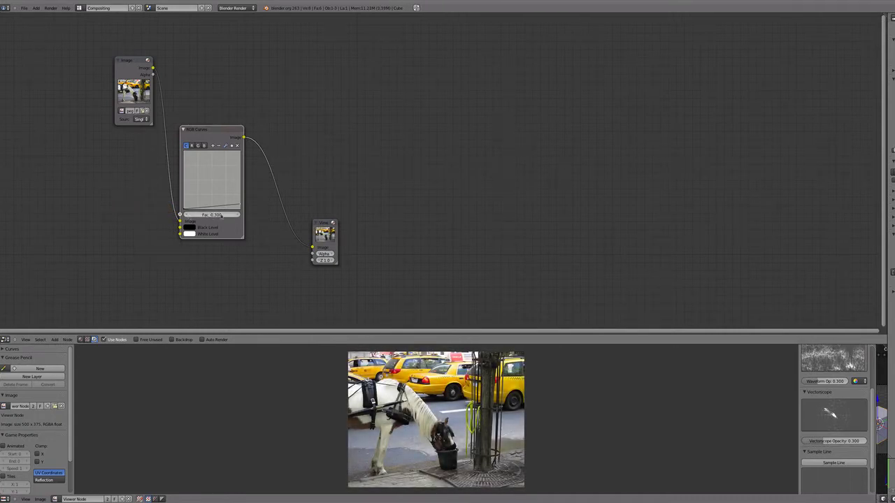
left_click_drag(187, 217, 237, 217)
Step: Try to set the RGB Curves node's factor to 2.5
left_click(218, 217)
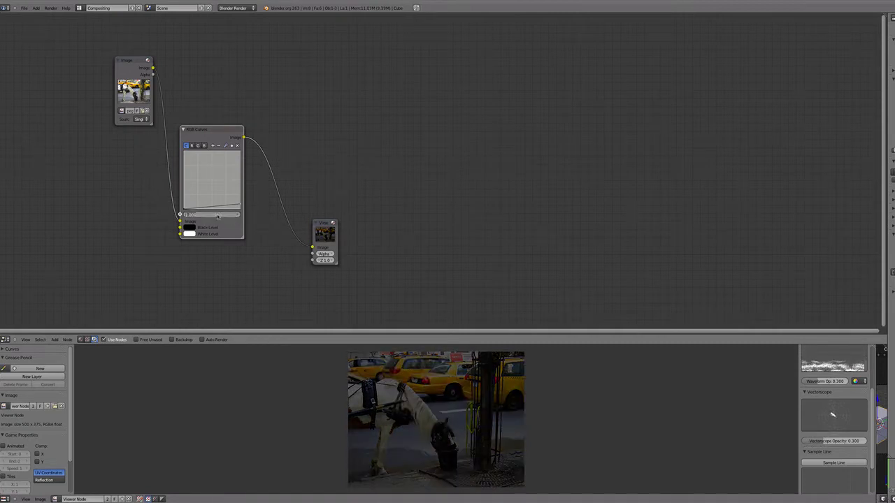
type("2.5")
key("Return")
left_click(211, 215)
key("Return")
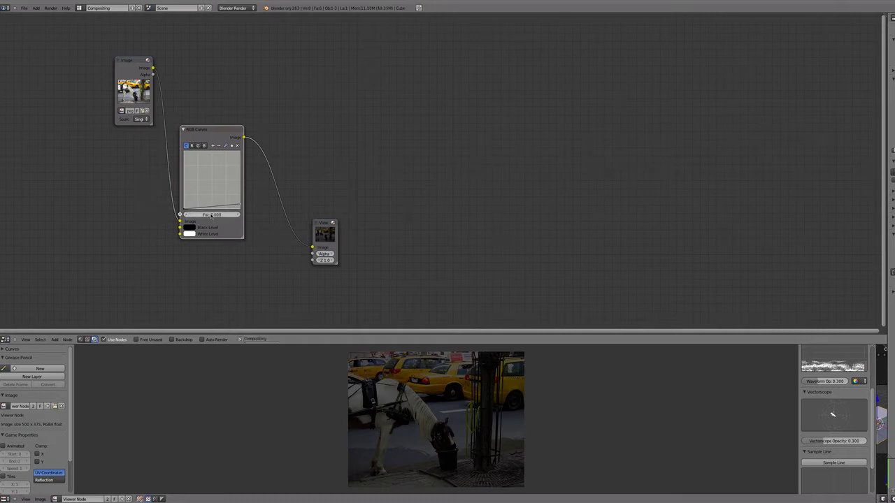
left_click(211, 216)
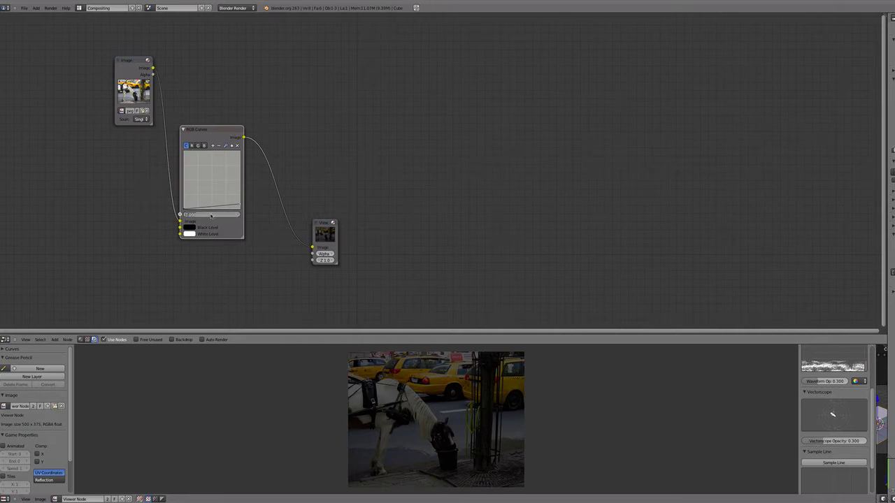
key("Return")
Step: Spread out the Image, RGB Curves and Viewer nodes diagonally to leave more room between them
left_click_drag(191, 130, 220, 123)
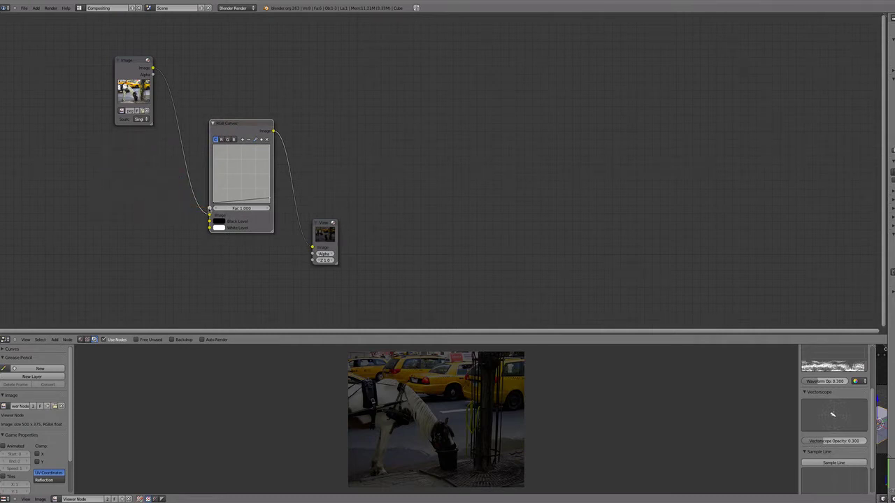
left_click_drag(210, 207, 126, 180)
left_click(134, 72)
left_click_drag(134, 73, 105, 54)
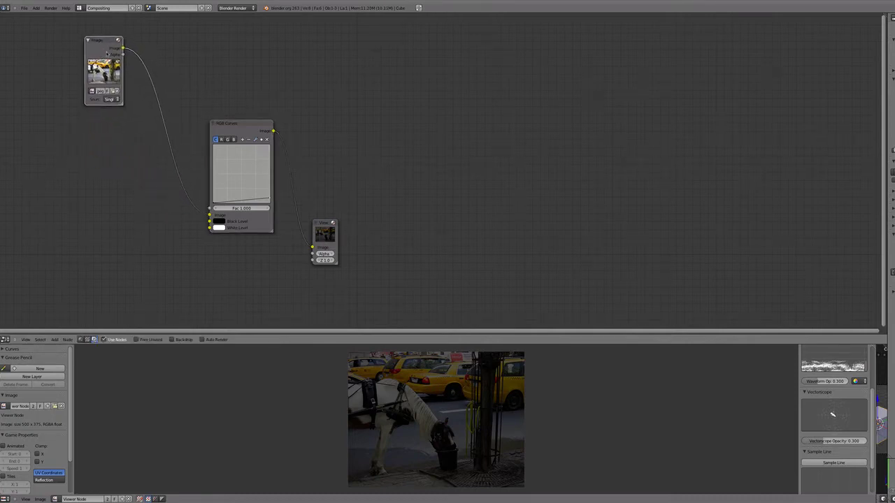
left_click(237, 133)
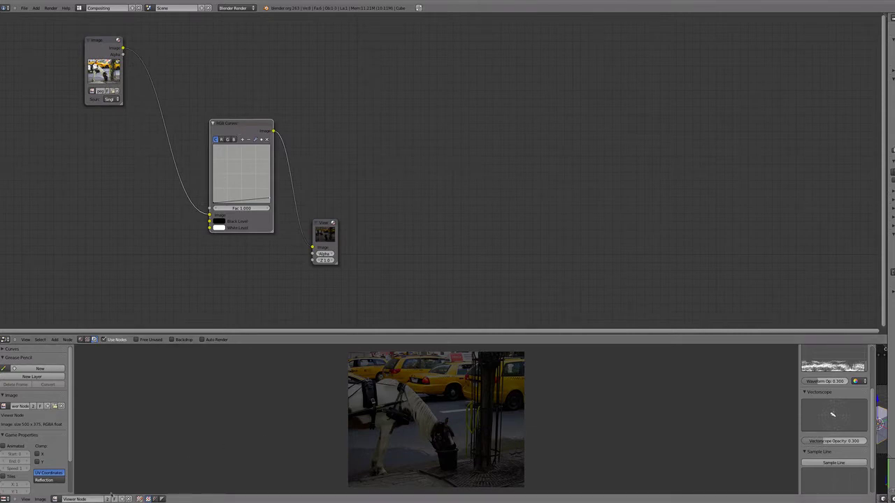
left_click_drag(230, 131, 232, 159)
left_click(325, 248)
left_click_drag(325, 247, 346, 296)
Step: Try the RGB Curves factor at 0.700 and 0.800, return it to 1.000, and move the node slightly up
left_click(219, 238)
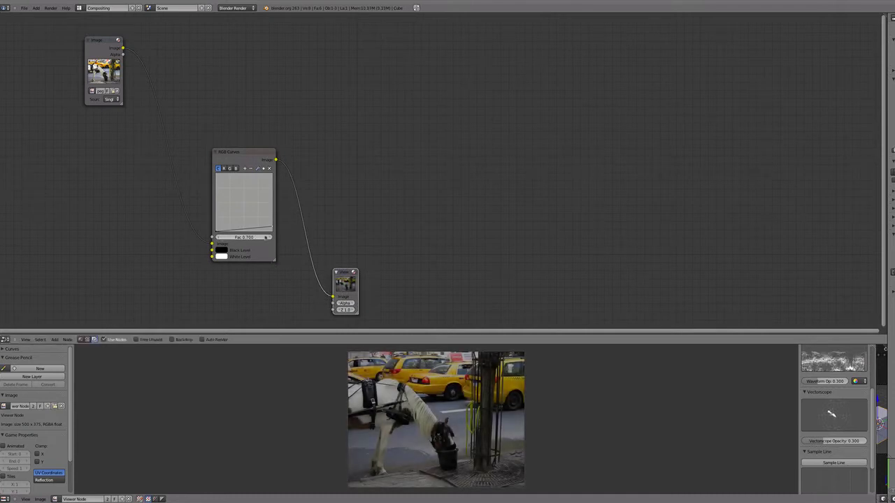
left_click(260, 237)
left_click(219, 237)
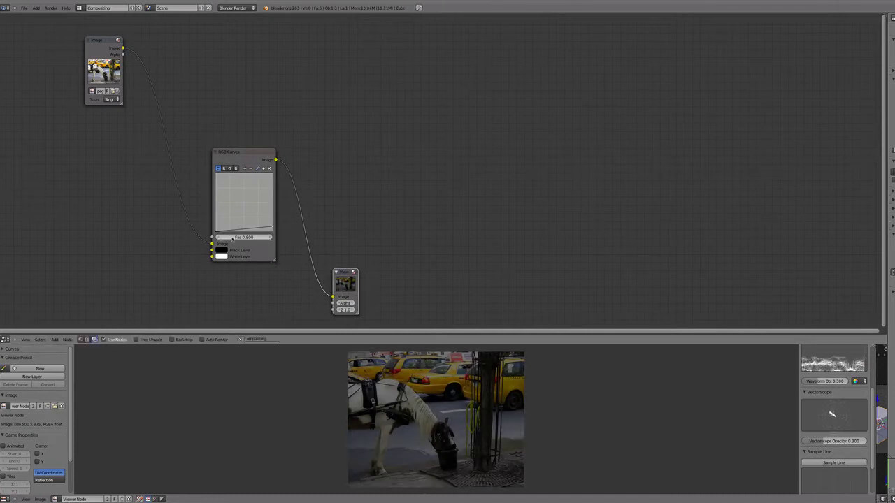
left_click(269, 238)
left_click_drag(239, 155, 236, 133)
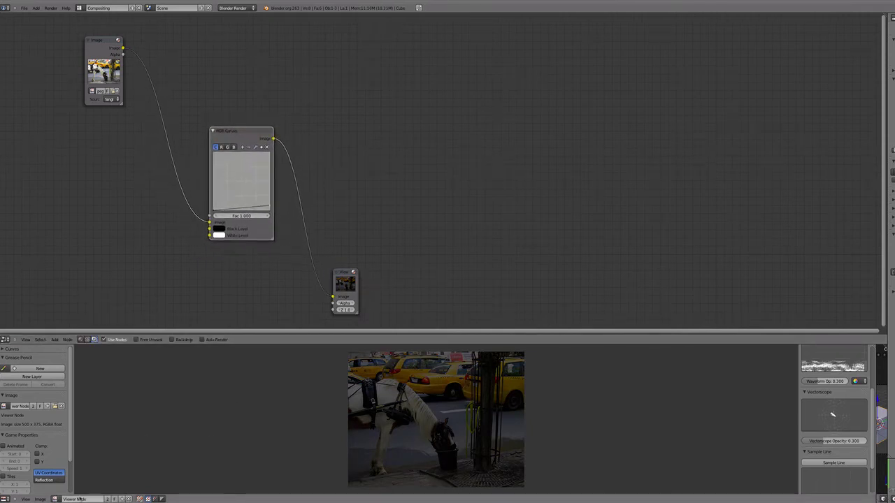
Step: Create a new black image 500 pixels wide and 375 pixels high in the image editor and name it maskyhorsey
left_click_drag(70, 422, 70, 446)
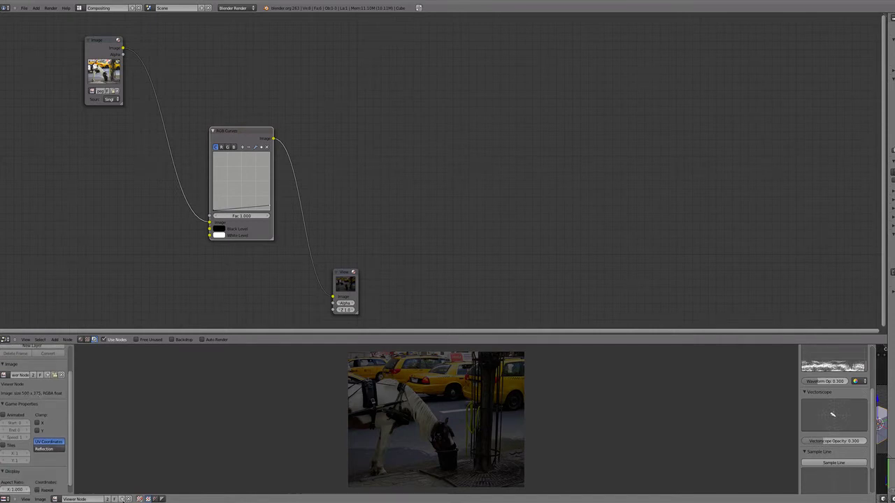
left_click(122, 498)
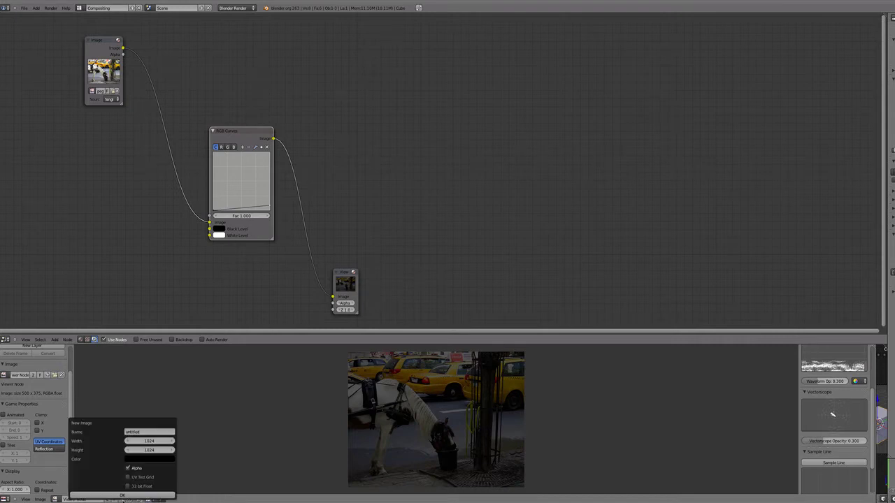
left_click(145, 442)
type("500")
key("Tab")
type("3")
left_click(126, 496)
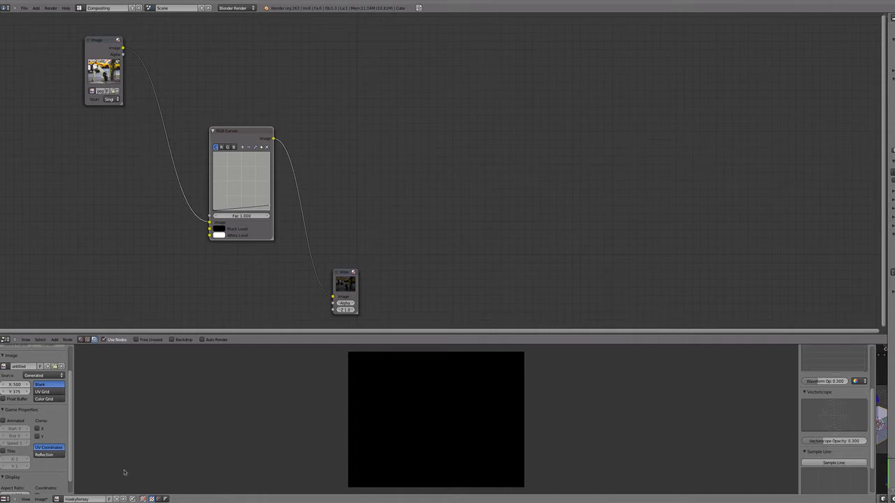
Step: View taxi horse.jpeg and Viewer Node in the image editor, and return to the maskyhorsey image
left_click(57, 499)
left_click(57, 499)
left_click(57, 499)
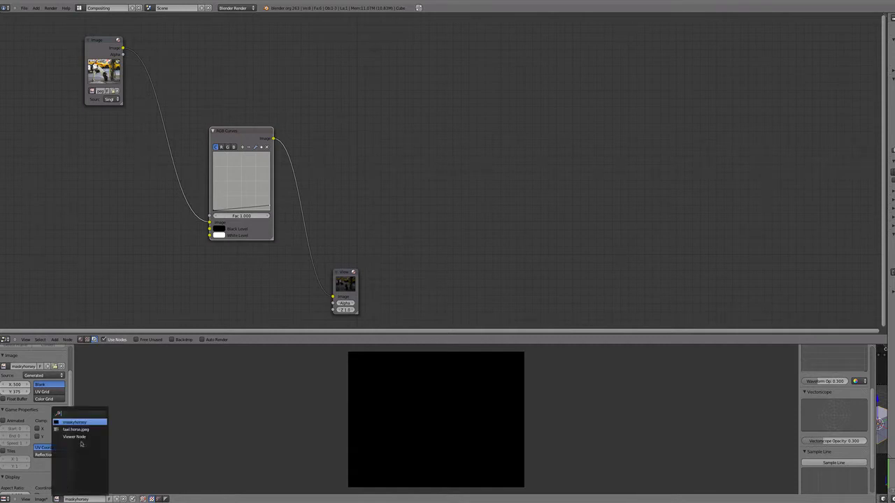
left_click(80, 429)
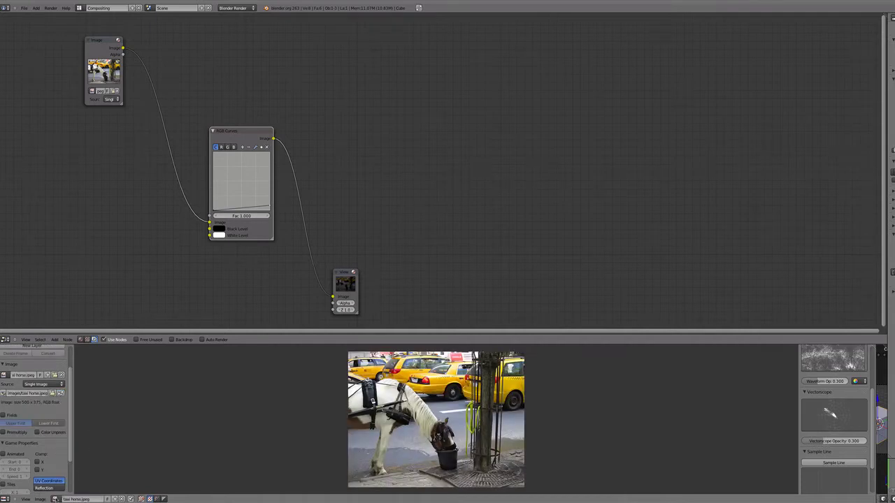
left_click(55, 499)
left_click(77, 437)
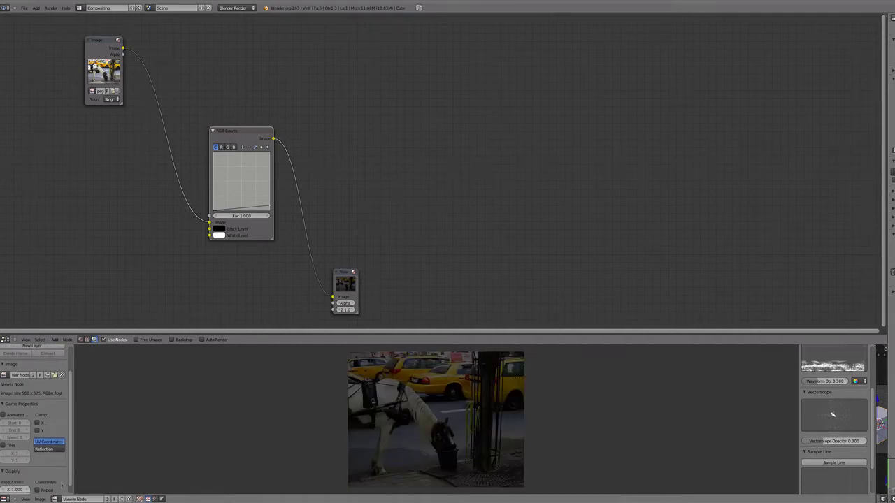
left_click(56, 499)
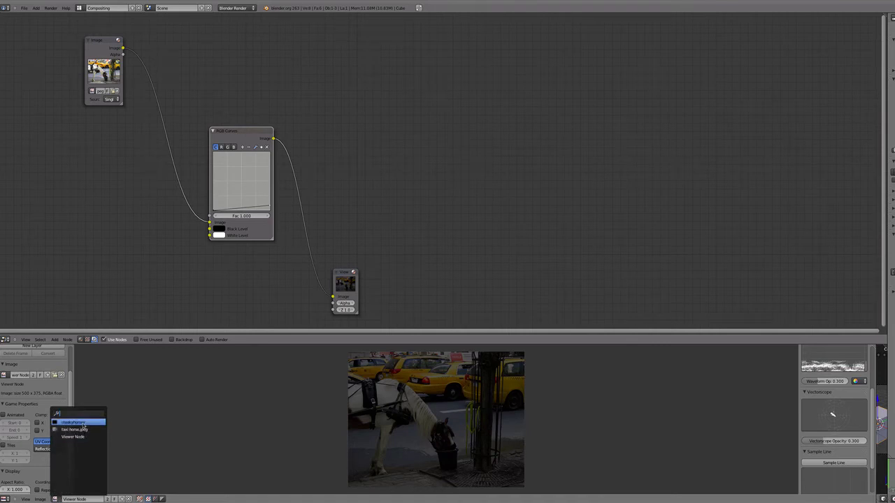
left_click(81, 422)
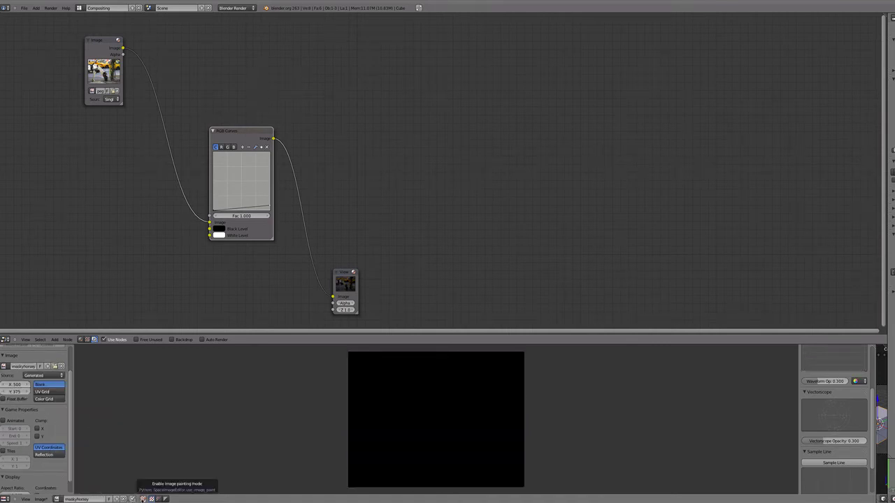
Step: Enable image painting mode for maskyhorsey and set the TexDraw brush radius to 200
left_click(143, 499)
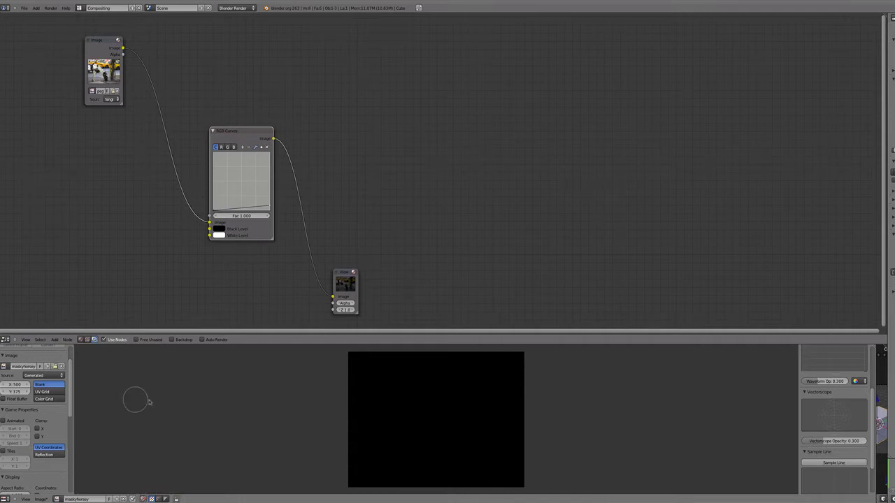
left_click(345, 404)
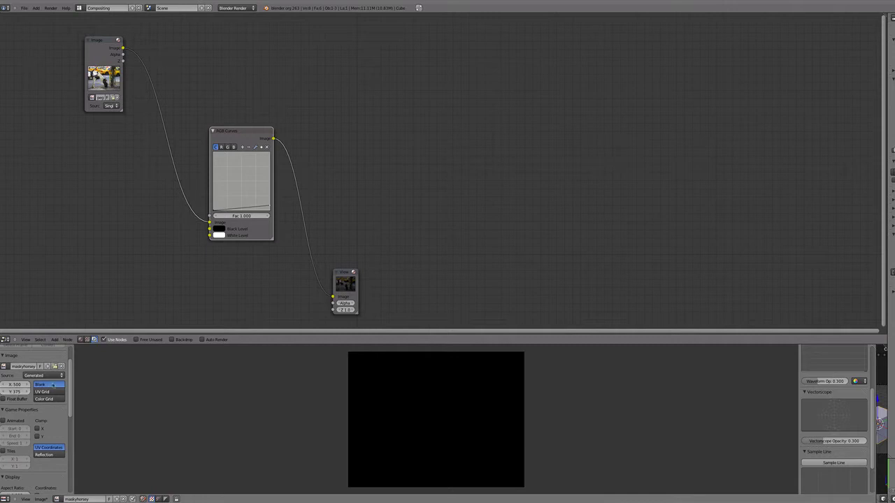
scroll(35, 419, "up", 10)
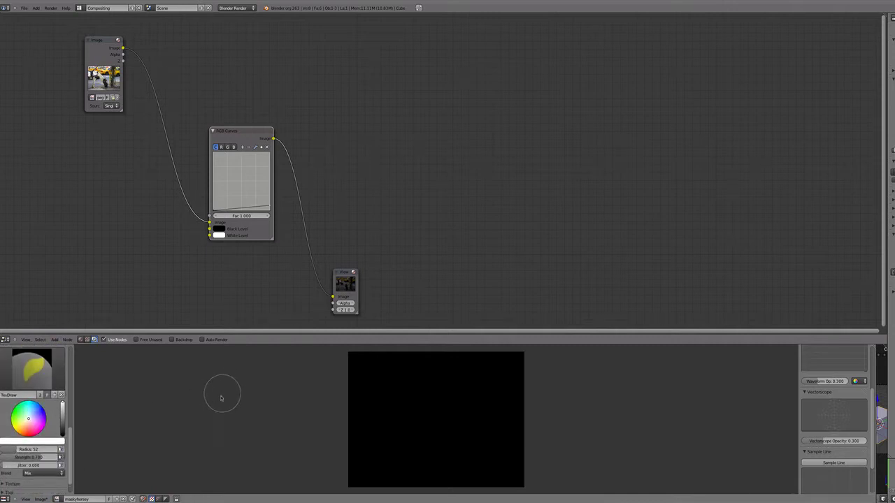
left_click_drag(16, 449, 38, 449)
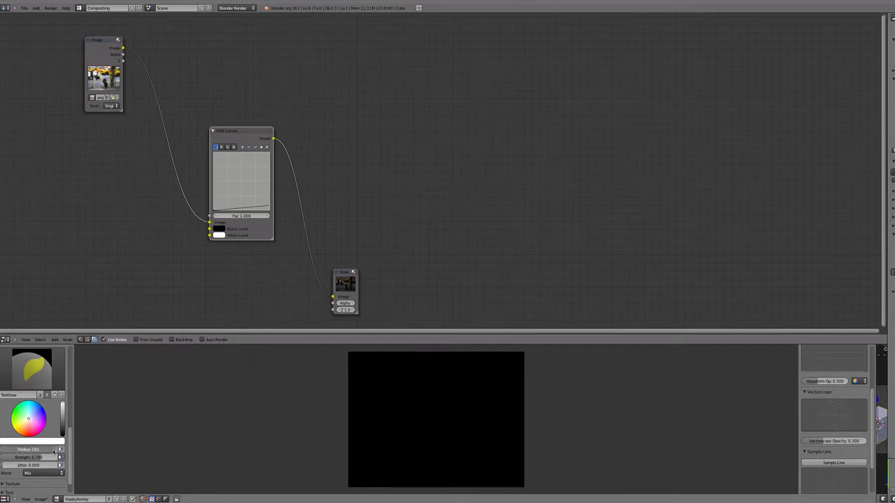
left_click_drag(61, 450, 70, 450)
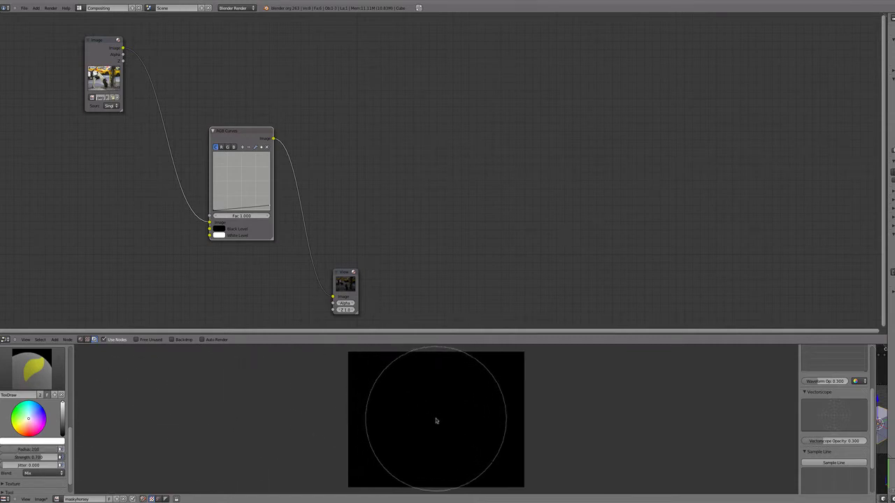
Step: Try painting a large soft white area across the middle of the black maskyhorsey image, and undo the stroke
scroll(434, 414, "down", 4)
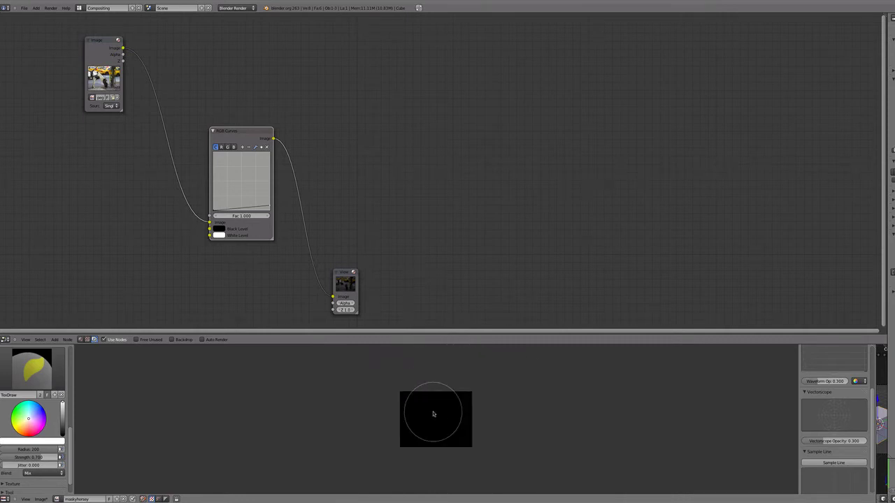
scroll(434, 414, "up", 3)
scroll(434, 414, "down", 1)
scroll(434, 414, "up", 4)
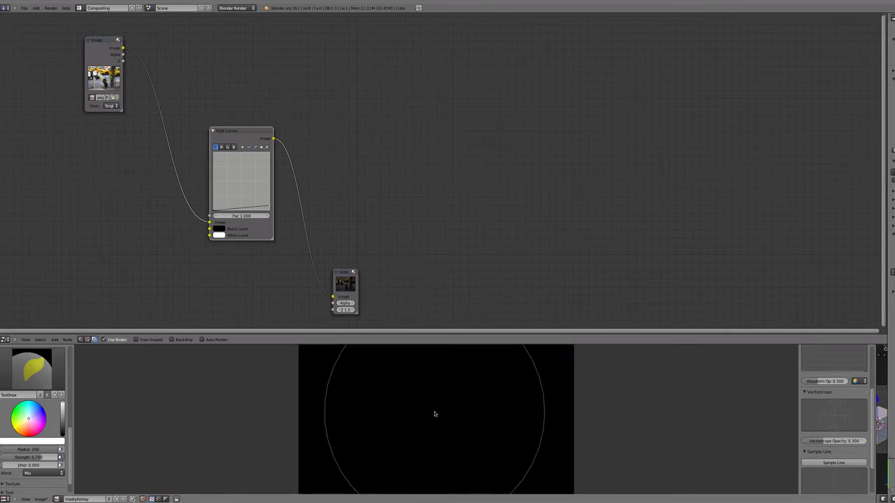
scroll(434, 414, "down", 6)
scroll(434, 414, "up", 2)
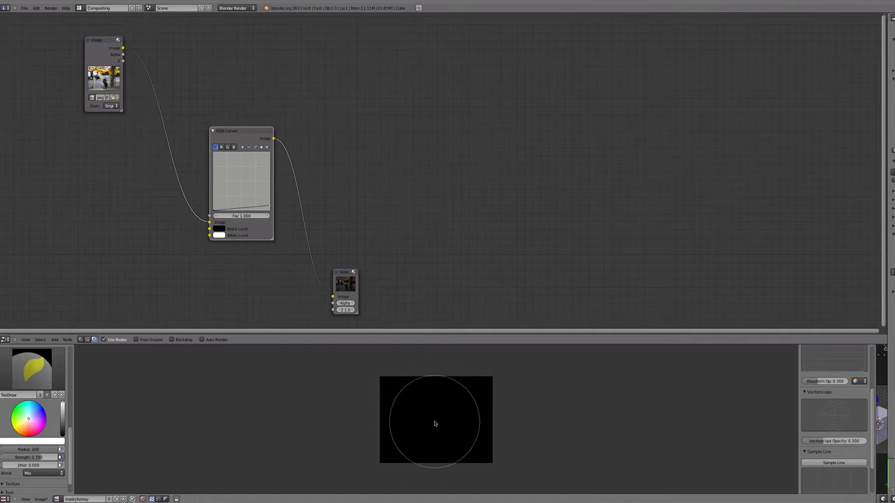
scroll(435, 423, "up", 1)
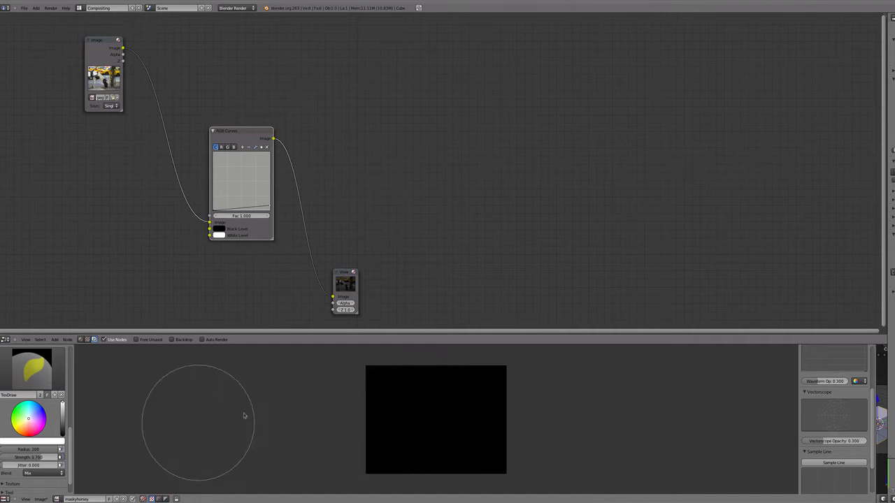
mouse_move(421, 412)
left_mouse_down()
mouse_move(409, 424)
mouse_move(423, 435)
mouse_move(471, 425)
left_mouse_up()
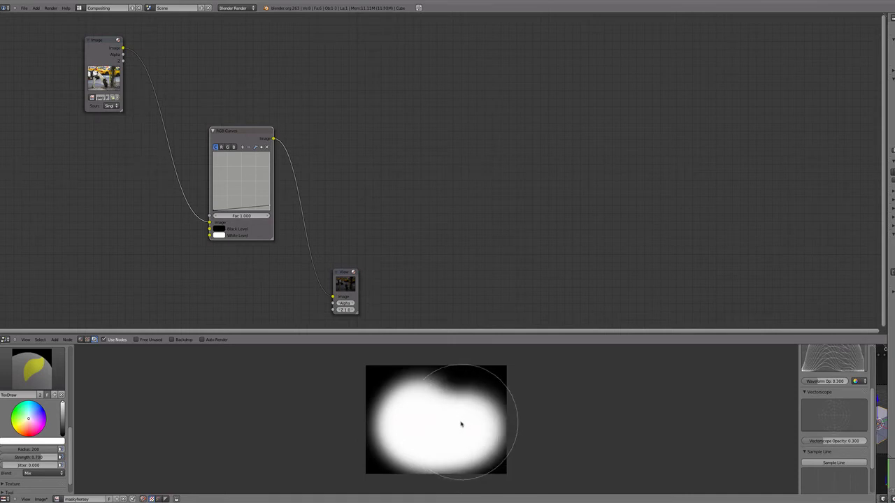
key("ctrl+z")
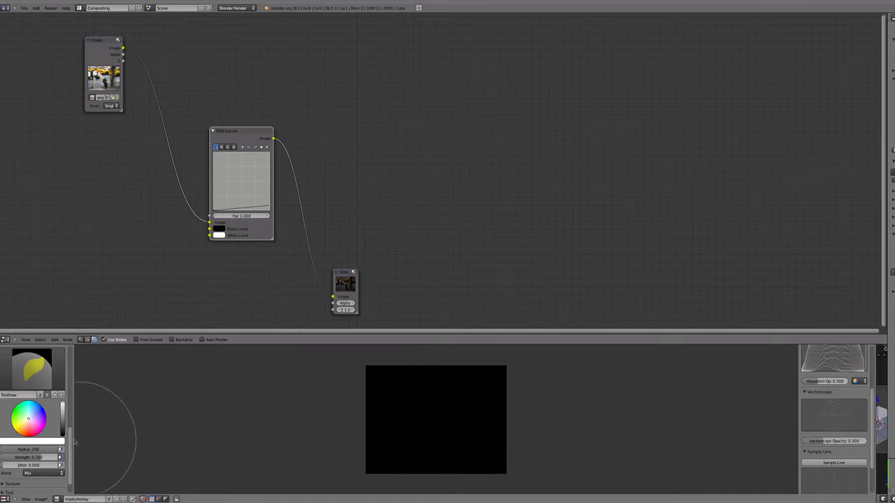
Step: Try reshaping the brush's Paint Curve by moving its lower point, and paint a large white stroke on maskyhorsey
scroll(71, 445, "down", 2)
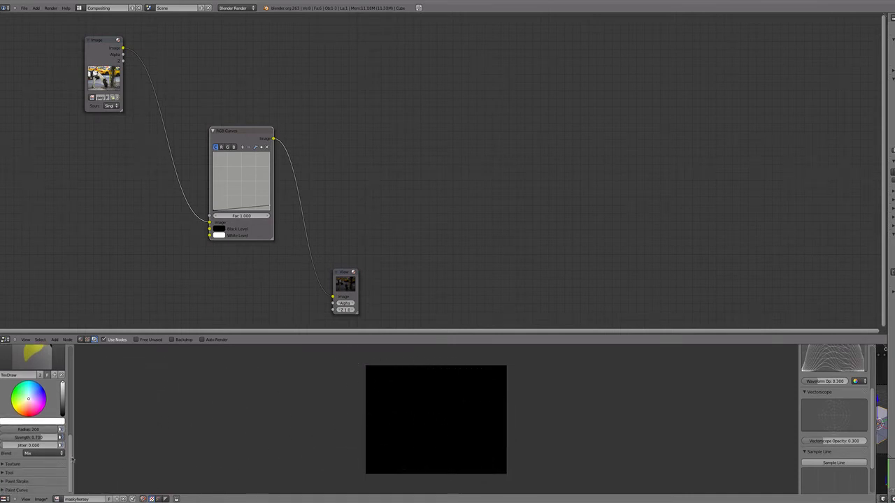
scroll(72, 455, "up", 2)
scroll(71, 456, "down", 2)
scroll(68, 442, "down", 5)
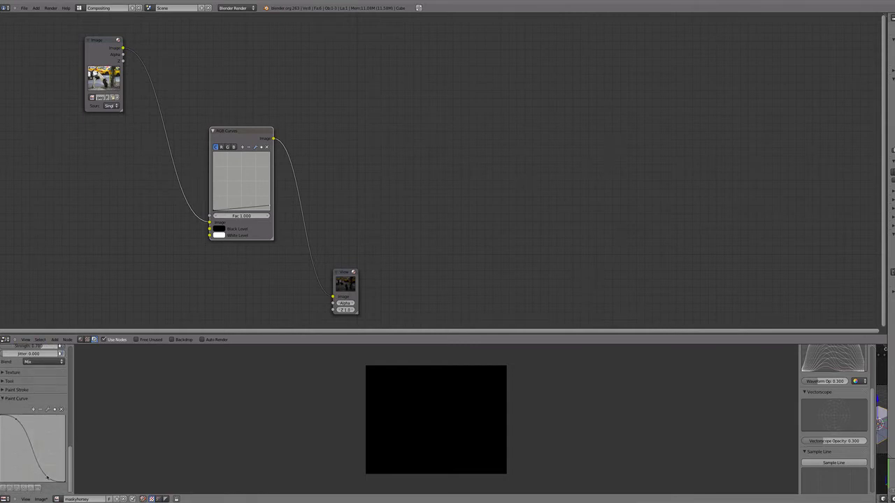
left_click_drag(32, 474, 14, 481)
mouse_move(447, 396)
left_mouse_down()
mouse_move(404, 419)
mouse_move(443, 413)
mouse_move(294, 440)
left_mouse_up()
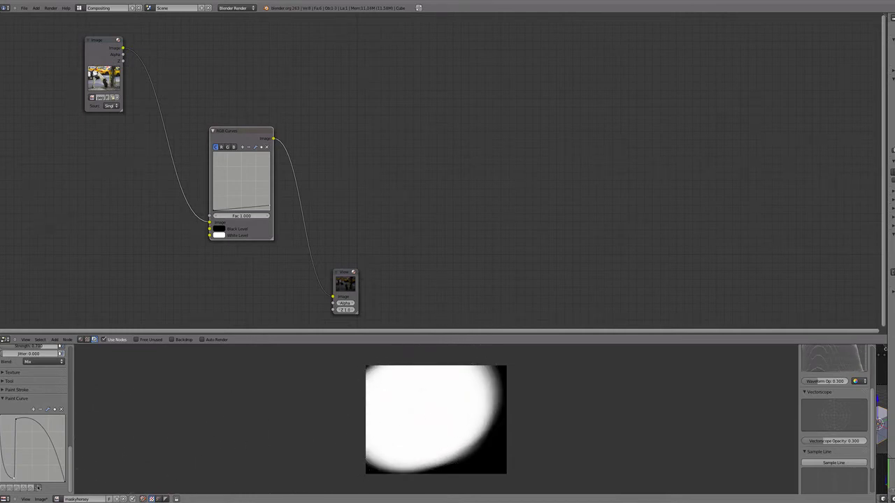
Step: Try a flat, hard-edged brush falloff with white strokes on maskyhorsey, undoing strokes between attempts
left_click(39, 487)
mouse_move(447, 425)
left_mouse_down()
mouse_move(478, 447)
mouse_move(424, 402)
mouse_move(433, 436)
left_mouse_up()
key("ctrl+z")
key("ctrl+z")
key("ctrl+z")
left_click(412, 393)
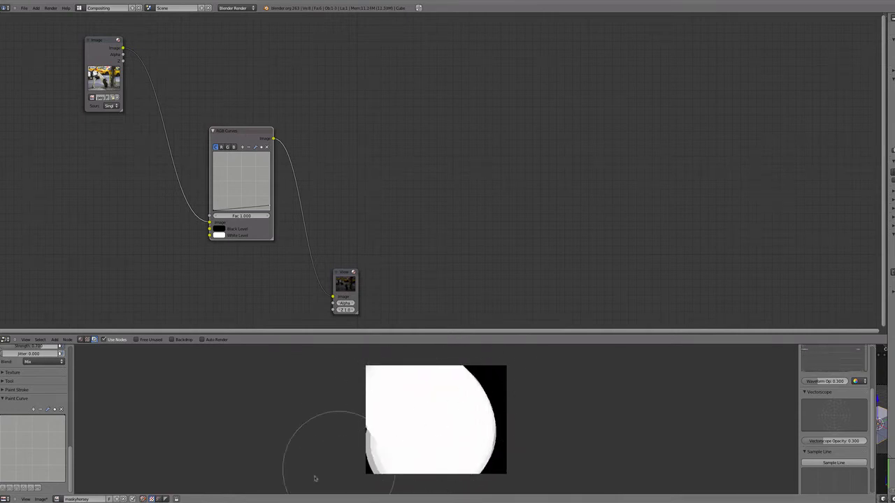
Step: Try two convex Paint Curve presets, the second one rounder, with white test strokes on maskyhorsey, undoing the strokes
left_click(18, 488)
key("ctrl+z")
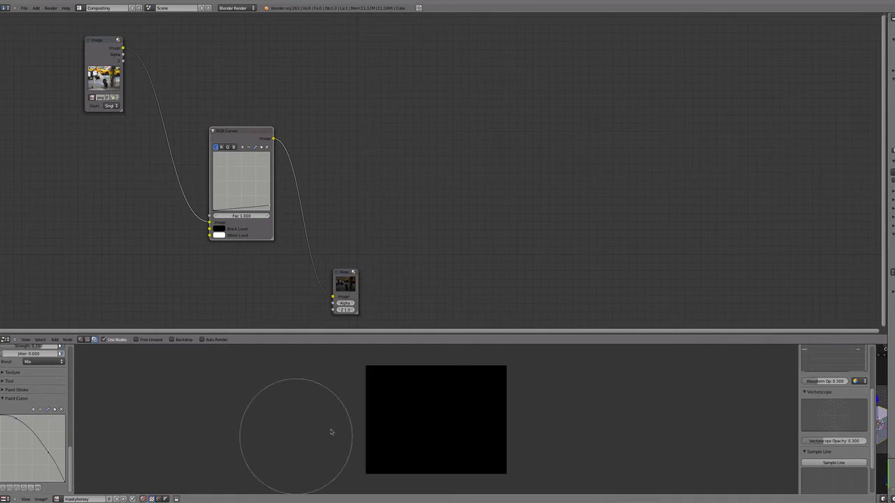
mouse_move(450, 402)
left_mouse_down()
mouse_move(429, 416)
mouse_move(416, 451)
mouse_move(449, 441)
left_mouse_up()
key("ctrl+z")
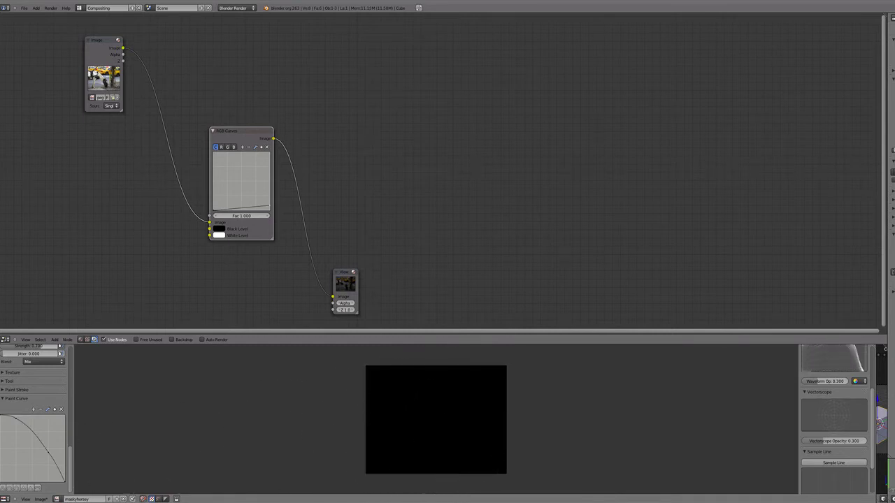
left_click(13, 487)
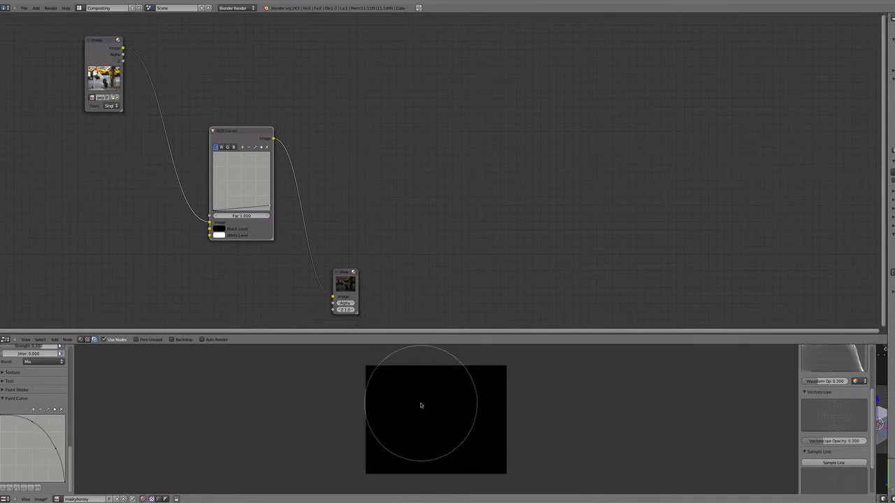
mouse_move(419, 404)
left_mouse_down()
mouse_move(414, 443)
mouse_move(467, 405)
mouse_move(443, 413)
left_mouse_up()
key("ctrl+z")
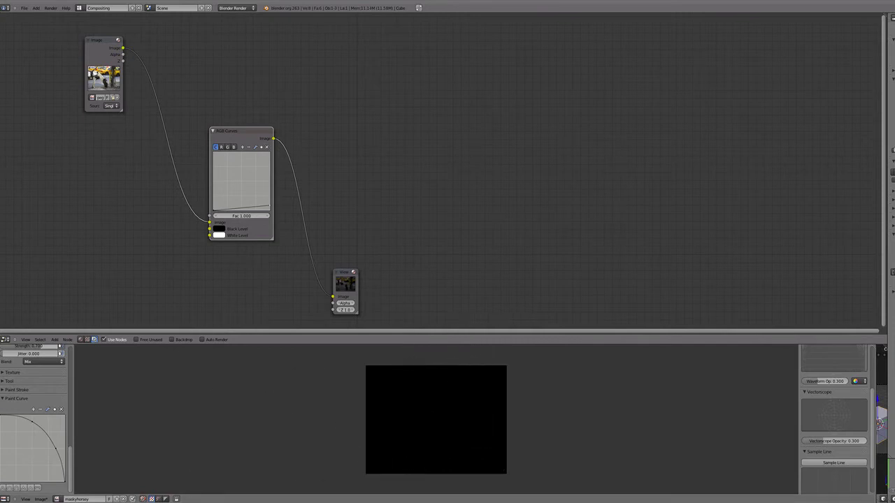
Step: Restore the brush's smooth S-shaped falloff, test it with soft white strokes on maskyhorsey, and undo them
left_click(4, 488)
mouse_move(392, 398)
left_mouse_down()
mouse_move(425, 429)
mouse_move(459, 431)
left_mouse_up()
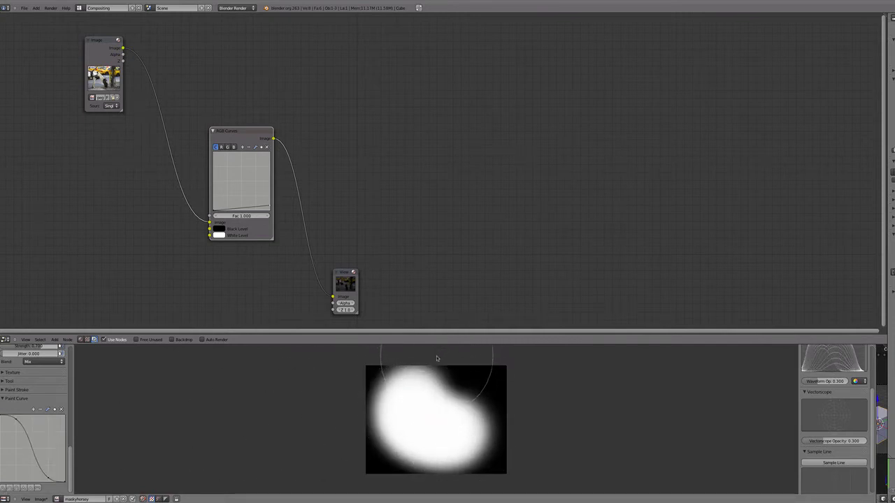
mouse_move(430, 353)
left_mouse_down()
mouse_move(465, 405)
mouse_move(427, 454)
mouse_move(395, 387)
mouse_move(450, 390)
left_mouse_up()
key("ctrl+z")
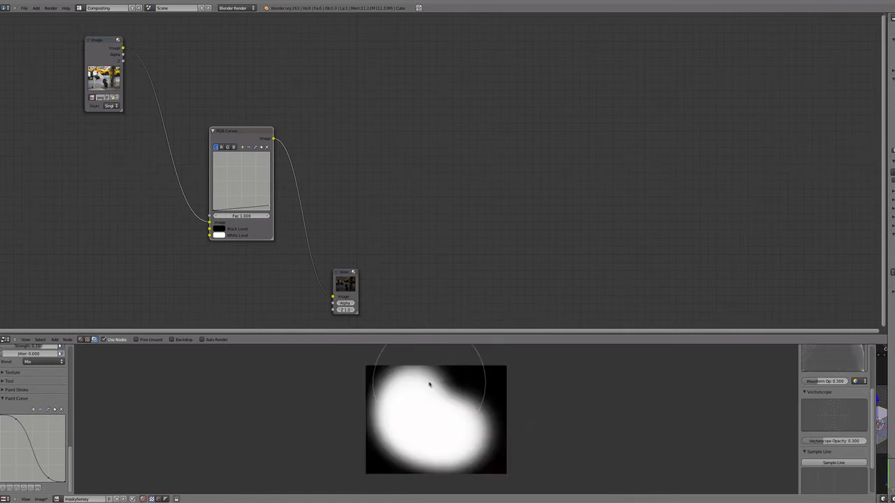
key("ctrl+z")
Step: Set the paint brush radius to 40
key("f")
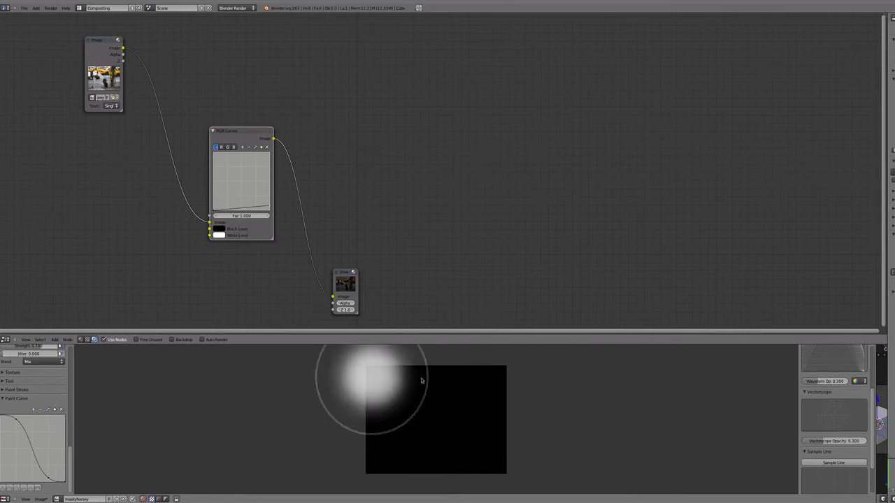
left_click(389, 382)
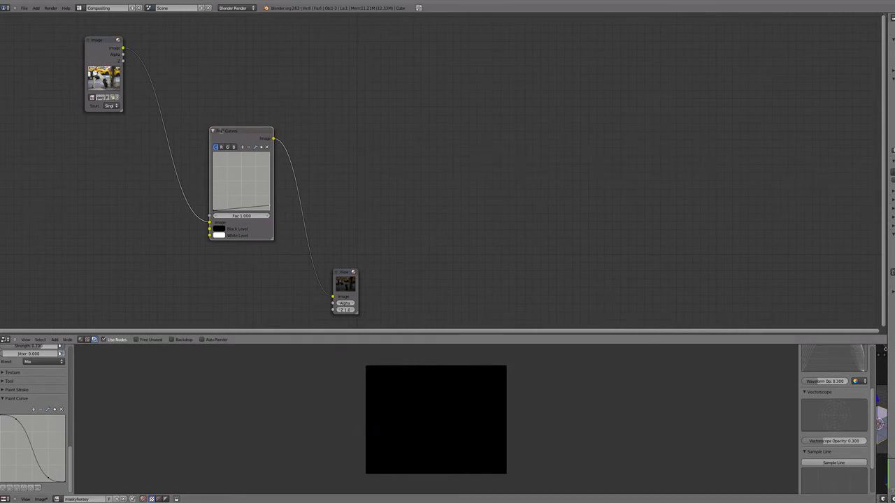
Step: Add an Image node with maskyhorsey below the taxi horse node and connect its Image output to the RGB Curves Fac input
left_click_drag(117, 54, 91, 53)
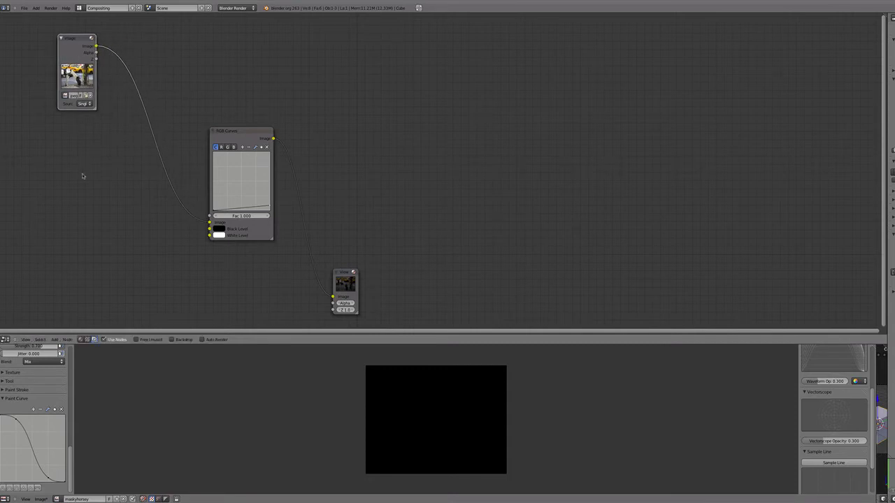
key("shift+a")
mouse_move(79, 162)
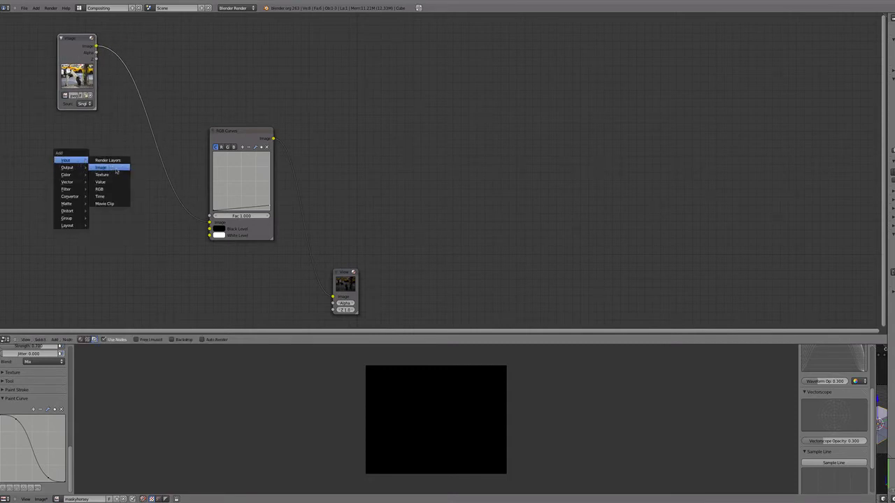
left_click(116, 172)
left_click(124, 197)
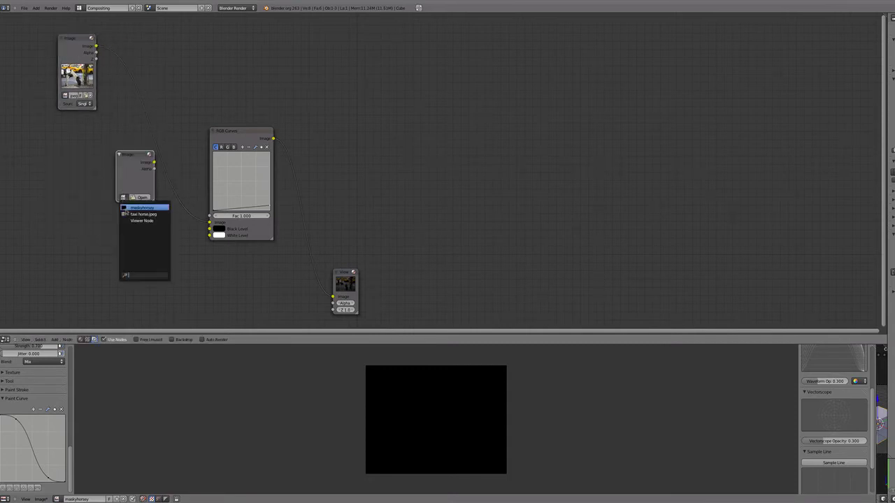
left_click(133, 209)
left_click_drag(130, 177, 65, 224)
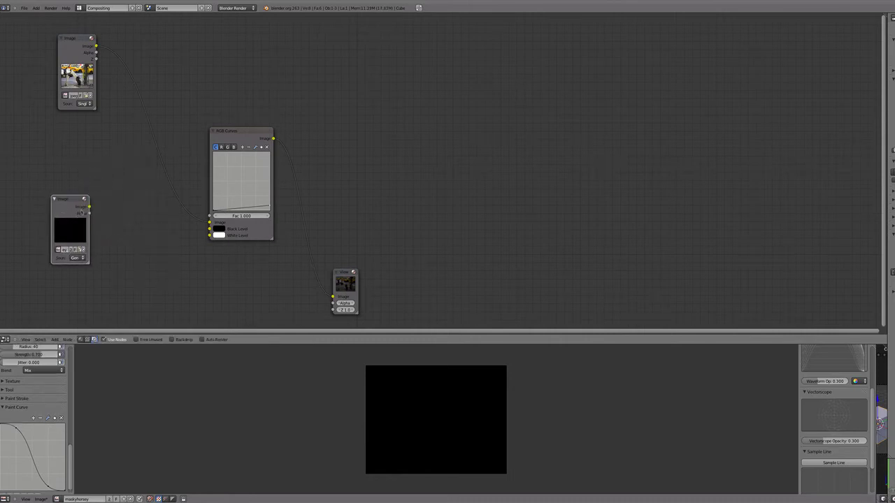
left_click_drag(207, 215, 209, 216)
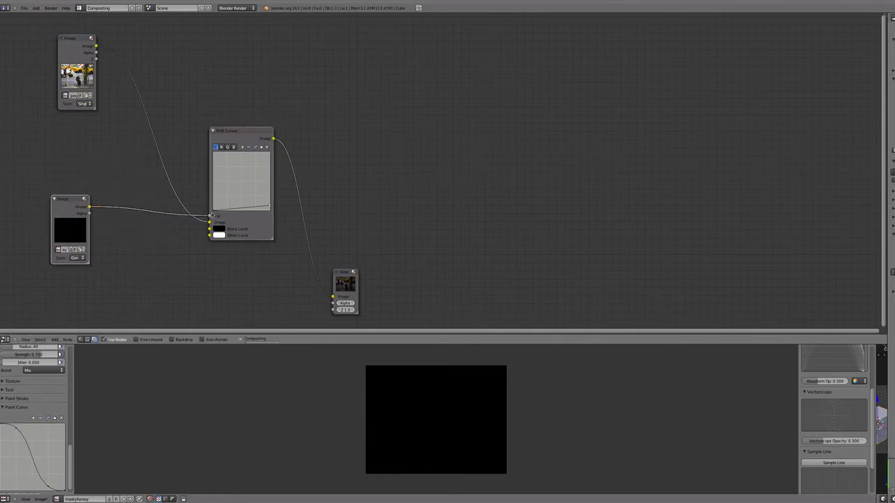
Step: Enable the compositor Backdrop and place the Viewer node clear of the displayed taxi horse picture
left_click_drag(345, 286, 348, 253)
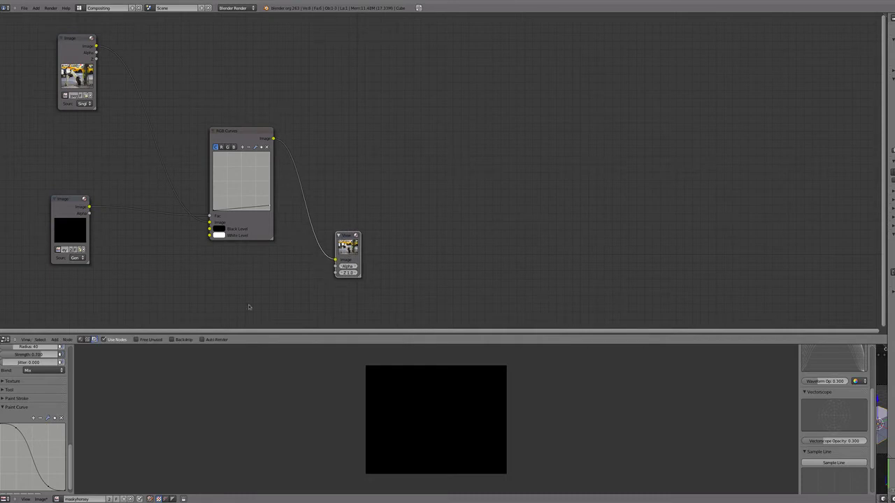
left_click(184, 340)
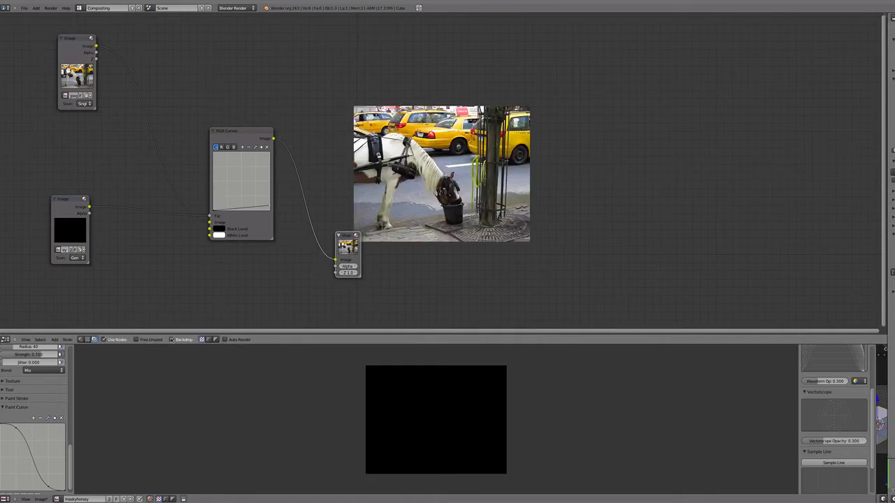
left_click_drag(354, 254, 350, 286)
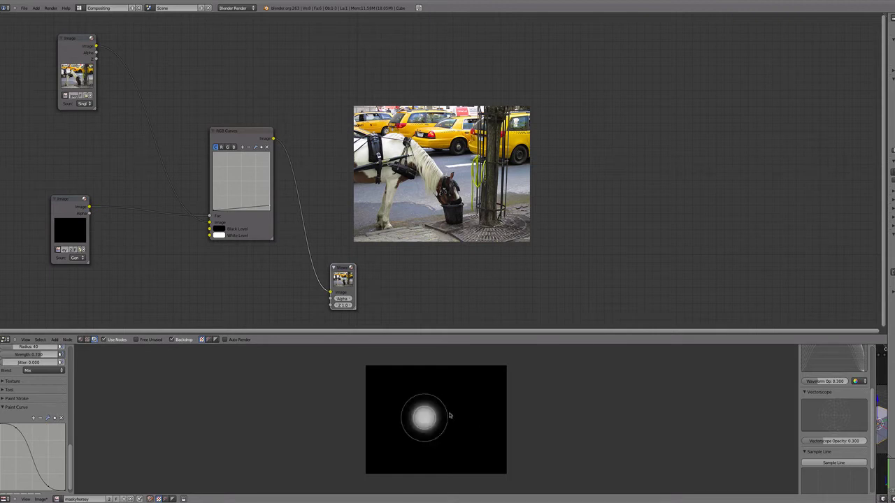
Step: Set the brush radius to 34 and paint several crossing white strokes over maskyhorsey to test the mask
left_click(428, 418)
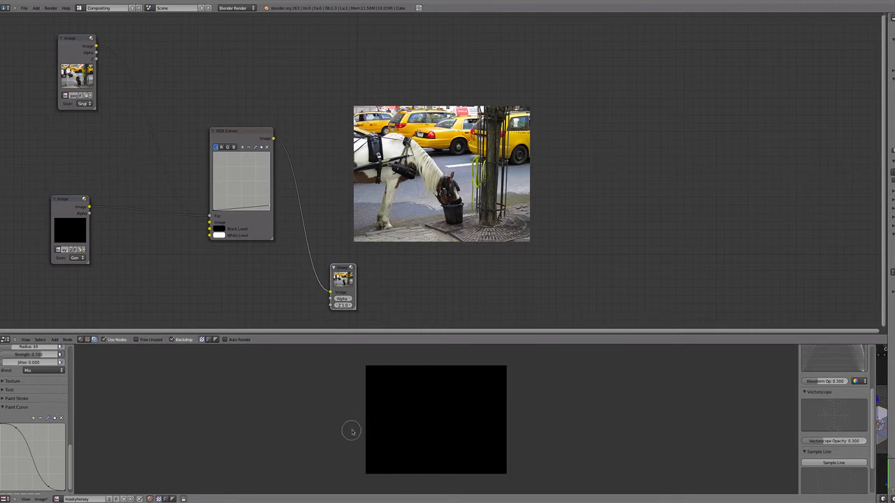
left_click_drag(365, 423, 407, 415)
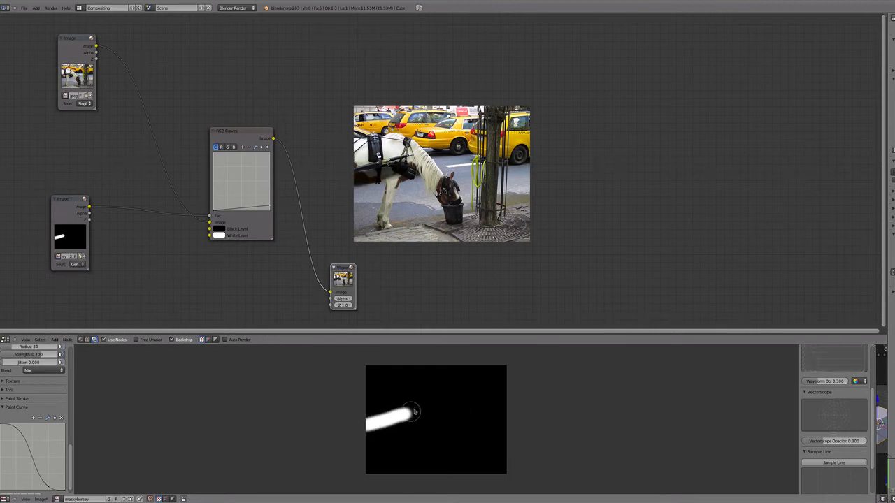
left_click_drag(432, 366, 476, 442)
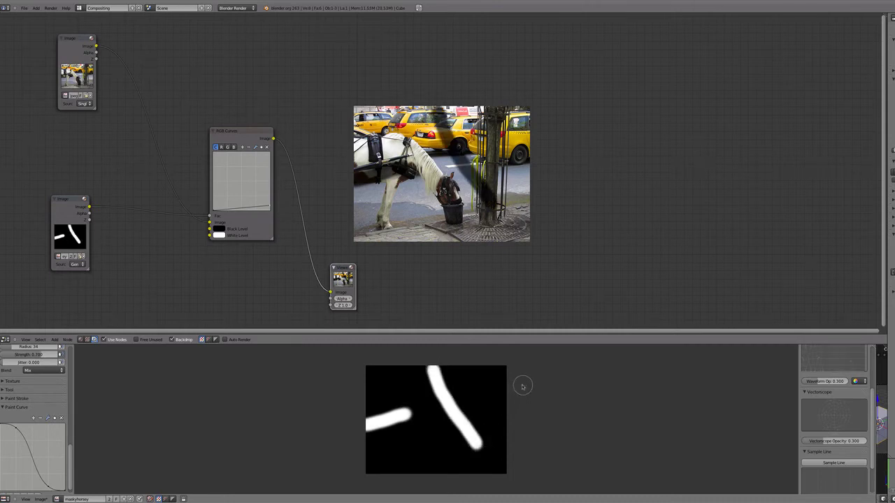
mouse_move(497, 389)
left_mouse_down()
mouse_move(422, 429)
mouse_move(404, 453)
left_mouse_up()
left_click_drag(382, 395, 472, 452)
left_click_drag(414, 398, 454, 471)
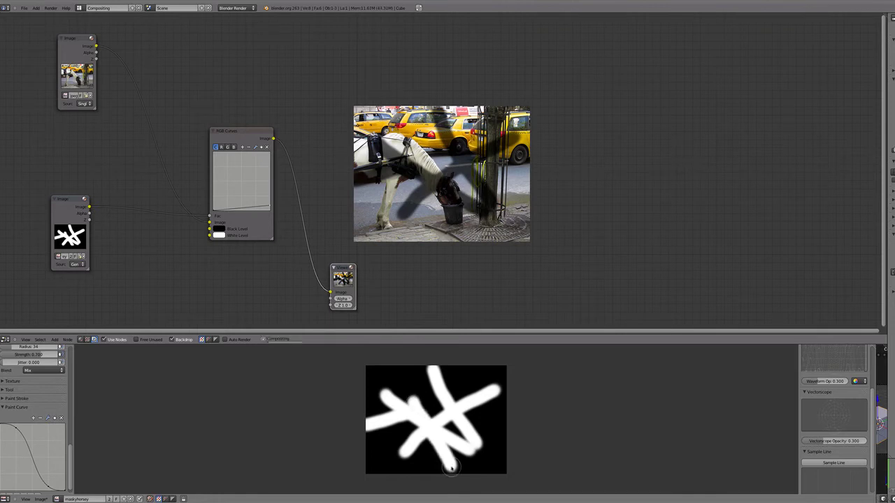
left_click_drag(433, 411, 422, 456)
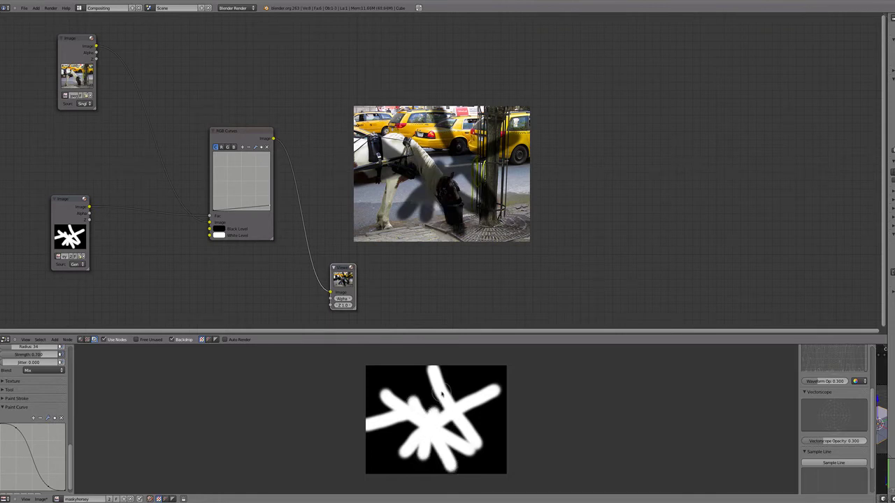
Step: Undo all the crossing white strokes on maskyhorsey
key("ctrl+z")
key("ctrl+z")
key("ctrl+z")
key("ctrl+z")
key("ctrl+z")
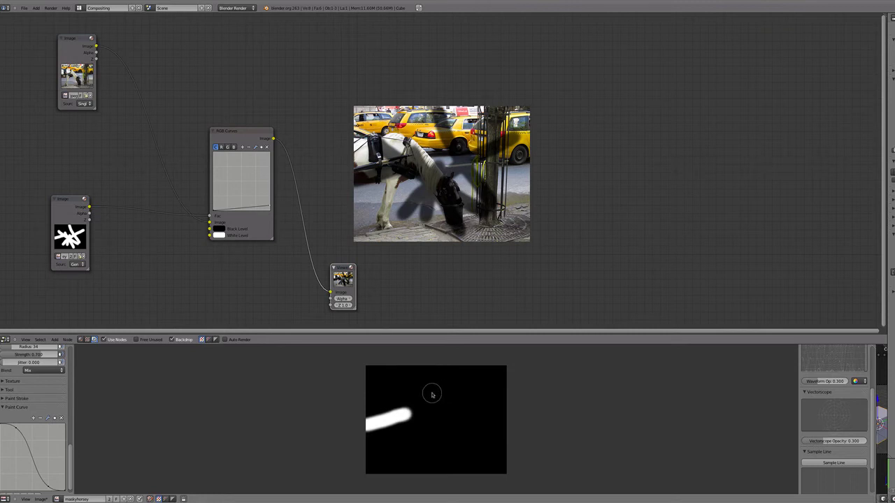
key("ctrl+z")
Step: Try painting a white check mark on maskyhorsey with its long arm extended to the image edge, and undo the strokes
left_click(405, 422)
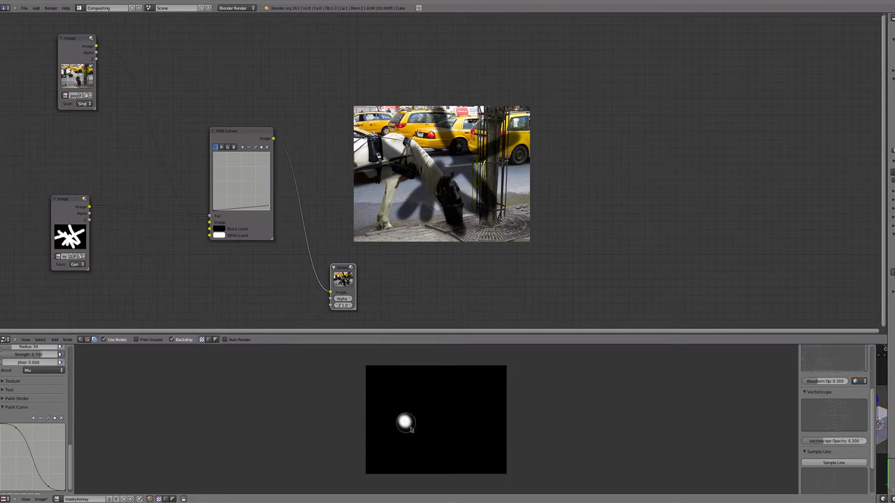
mouse_move(405, 422)
left_mouse_down()
mouse_move(428, 458)
mouse_move(467, 408)
left_mouse_up()
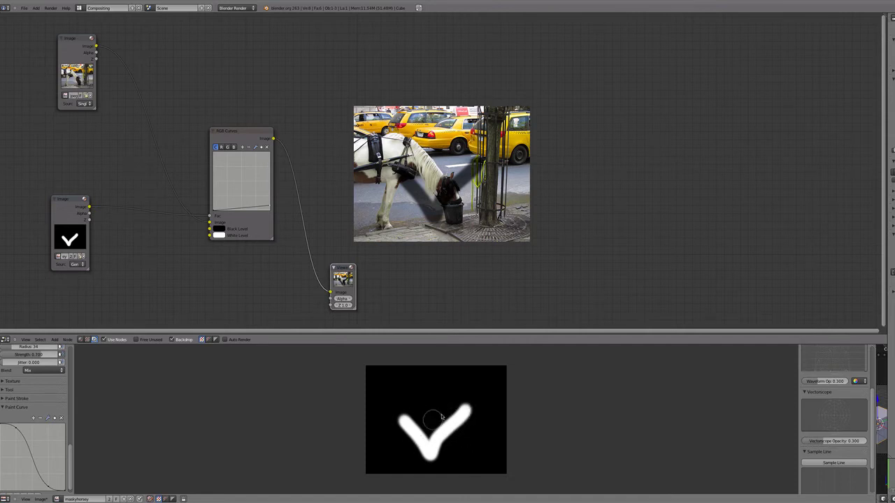
left_click_drag(467, 408, 505, 379)
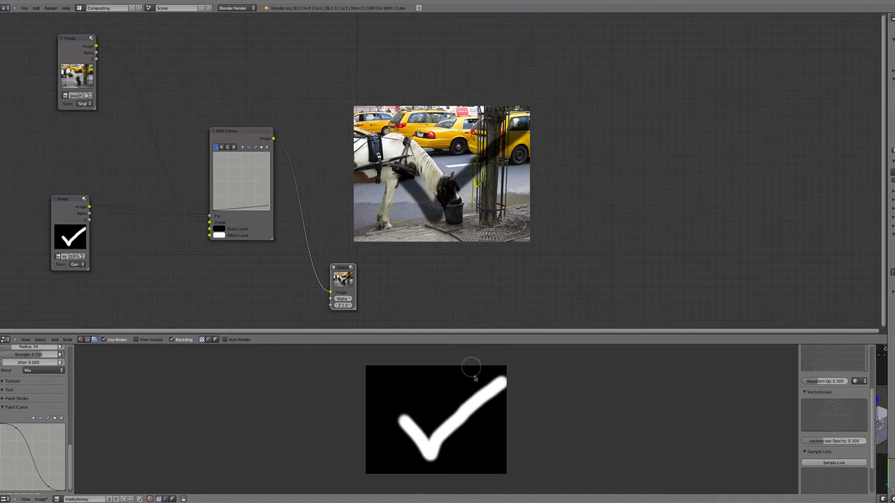
key("ctrl+z")
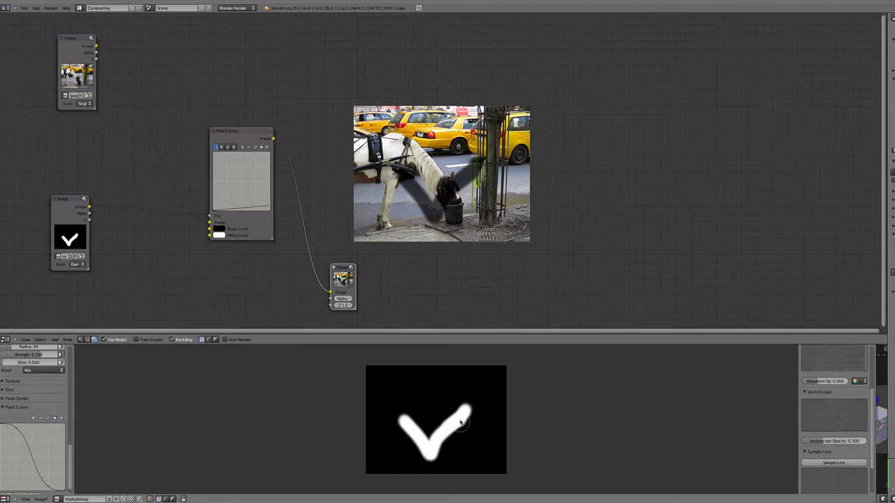
key("ctrl+z")
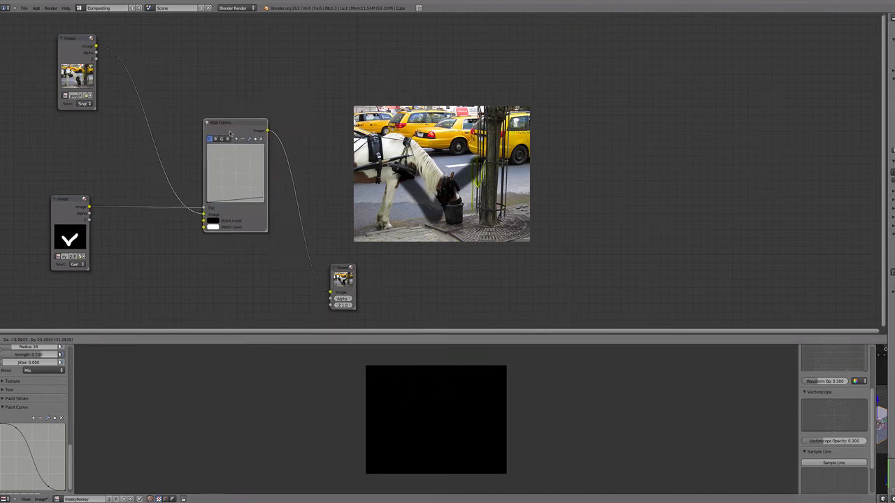
Step: Set the brush radius to 200, and reposition the RGB Curves node and the maskyhorsey Image node
left_click_drag(235, 132, 244, 133)
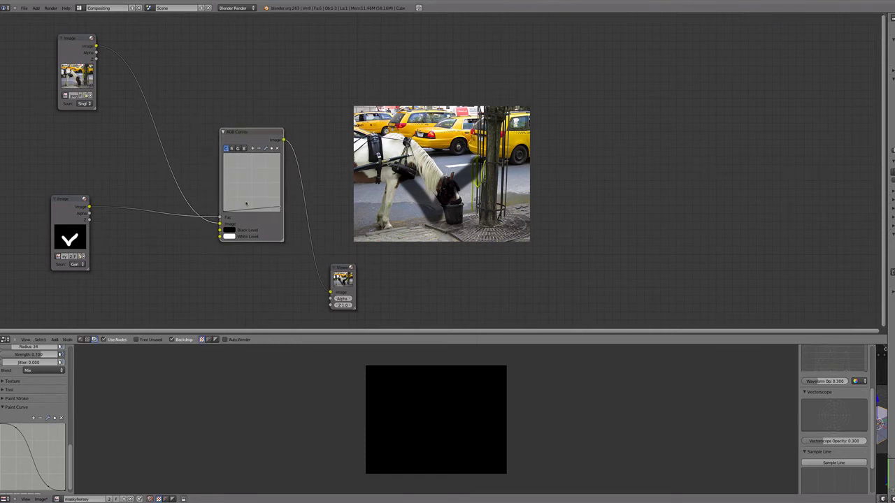
key("f")
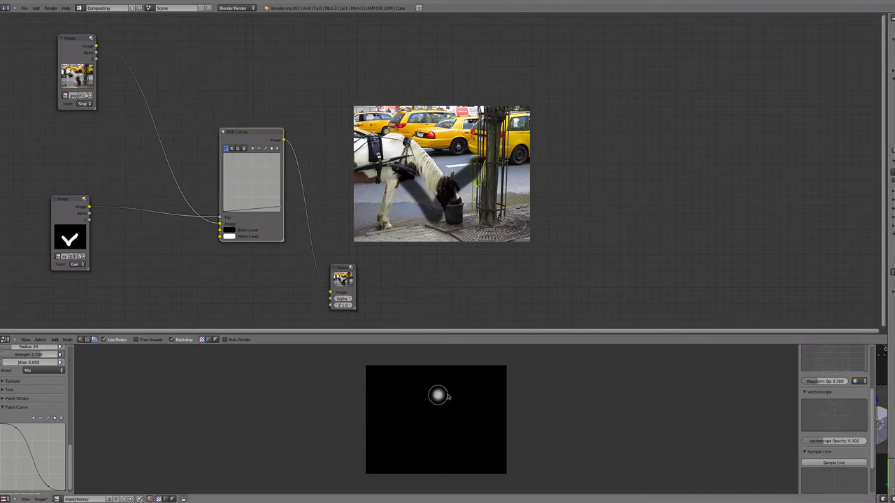
left_click(516, 403)
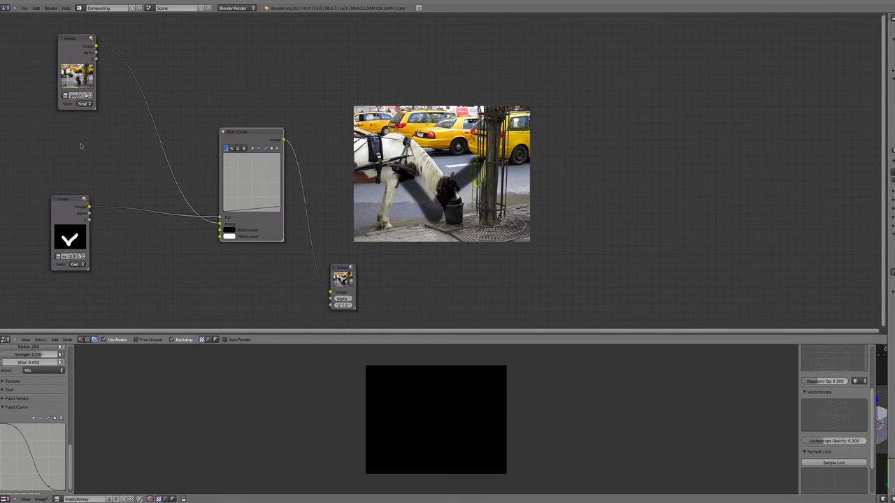
left_click_drag(66, 199, 60, 168)
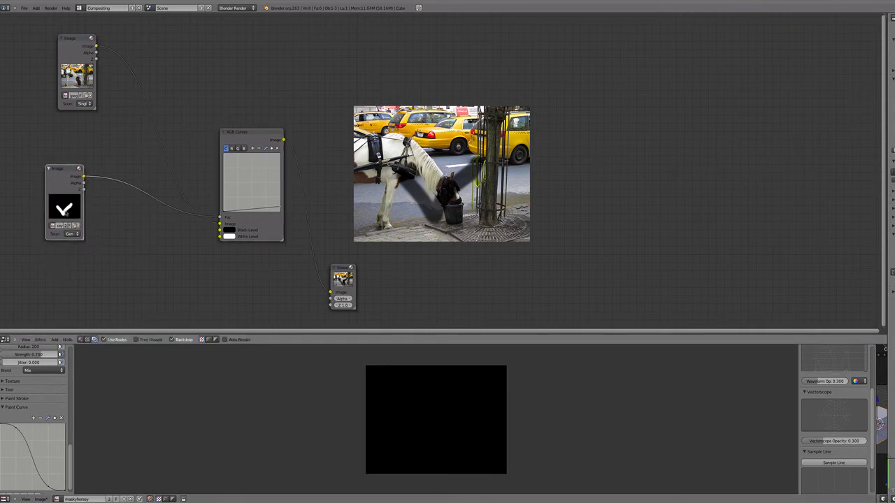
Step: Try adding a Mix node set to Multiply, reposition it and the maskyhorsey Image node, and delete the Multiply node
left_click(53, 340)
key("shift+a")
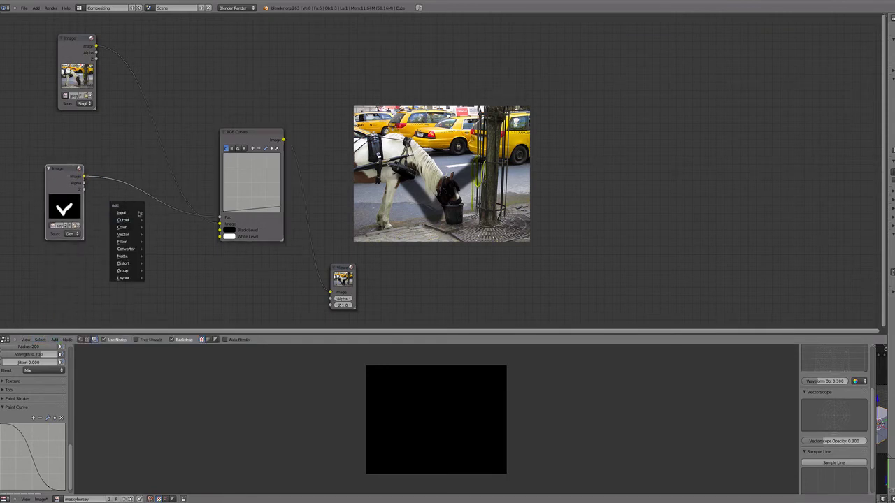
mouse_move(128, 251)
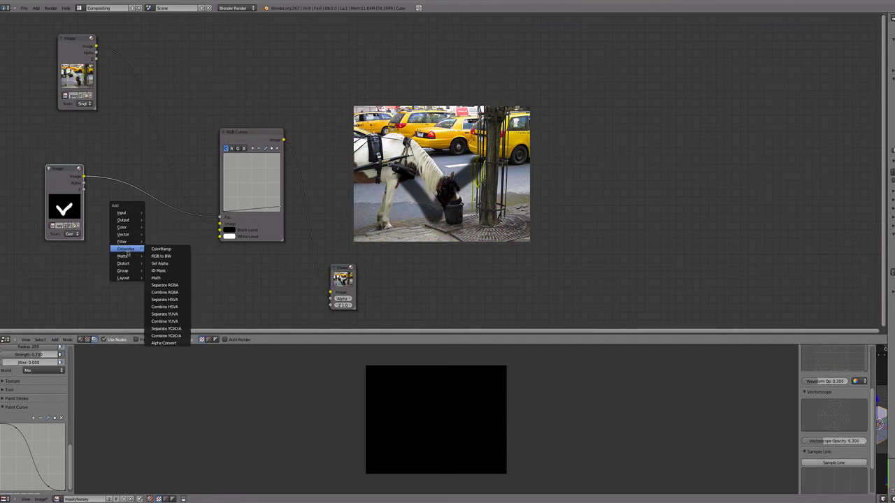
mouse_move(123, 227)
left_click(167, 231)
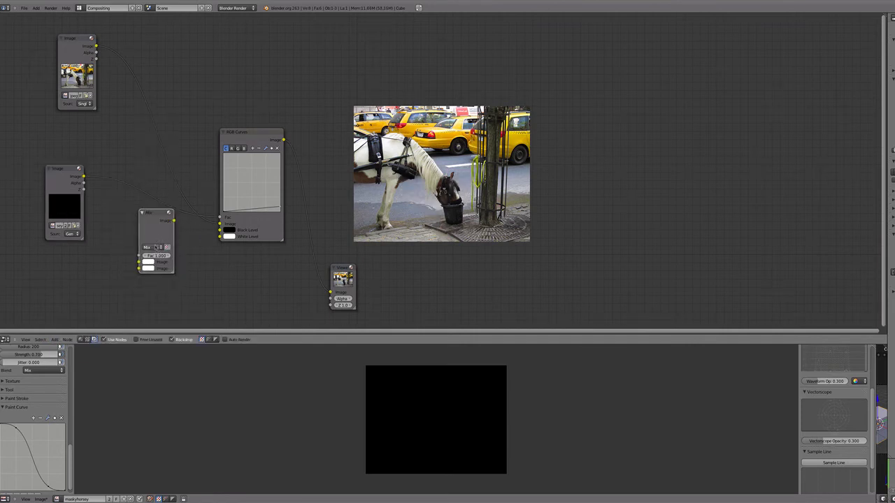
left_click(158, 247)
left_click(158, 231)
left_click_drag(58, 183, 69, 151)
left_click_drag(147, 233, 72, 263)
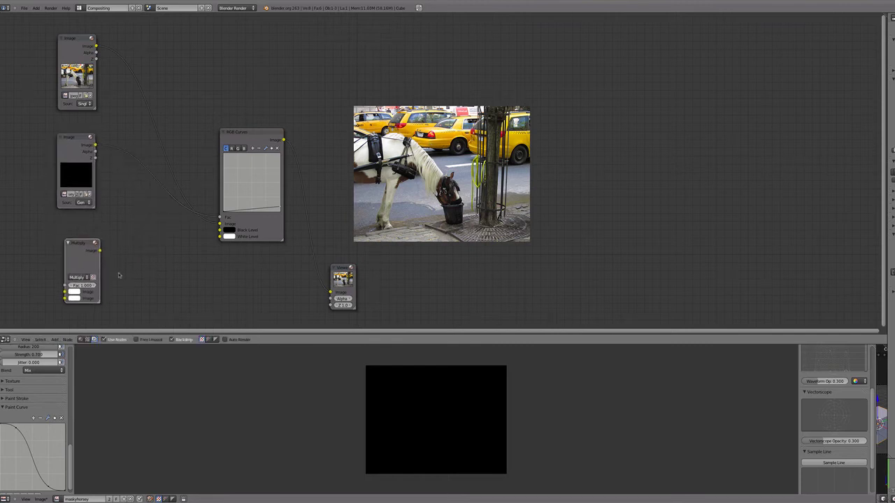
key("x")
Step: Nudge the maskyhorsey Image node, and paint nearly all of maskyhorsey white, leaving only soft black corners
left_click_drag(81, 157, 83, 161)
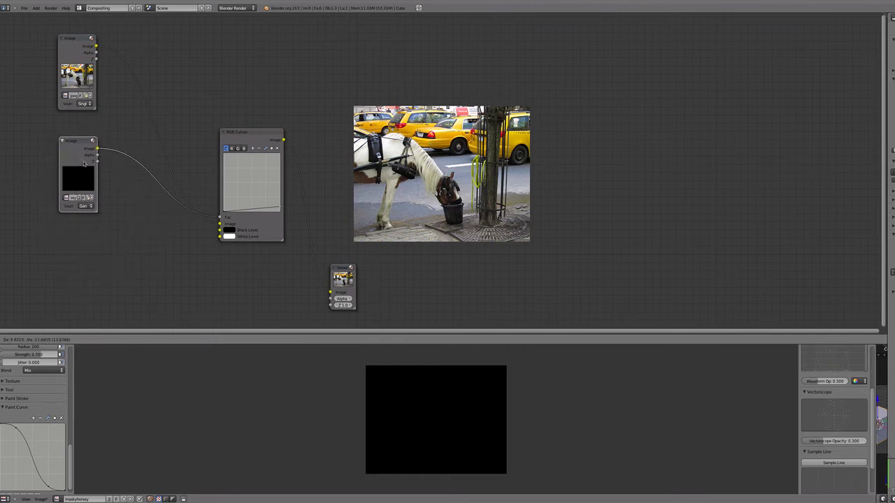
left_click(417, 414)
mouse_move(417, 414)
left_mouse_down()
mouse_move(406, 423)
mouse_move(421, 443)
mouse_move(443, 443)
mouse_move(469, 418)
mouse_move(426, 391)
mouse_move(386, 401)
mouse_move(391, 426)
mouse_move(432, 438)
left_mouse_up()
mouse_move(462, 432)
left_mouse_down()
mouse_move(475, 422)
mouse_move(466, 407)
mouse_move(471, 422)
mouse_move(461, 443)
mouse_move(475, 443)
mouse_move(465, 395)
left_mouse_up()
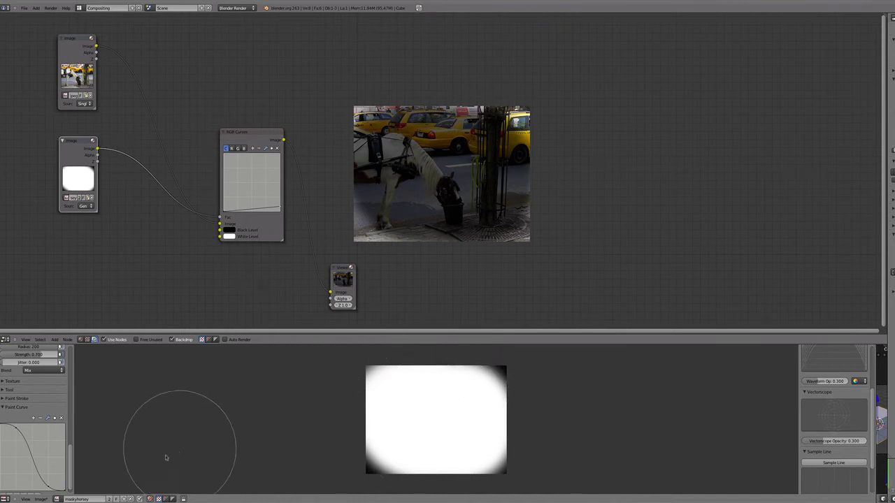
scroll(322, 427, "down", 6)
scroll(332, 428, "up", 6)
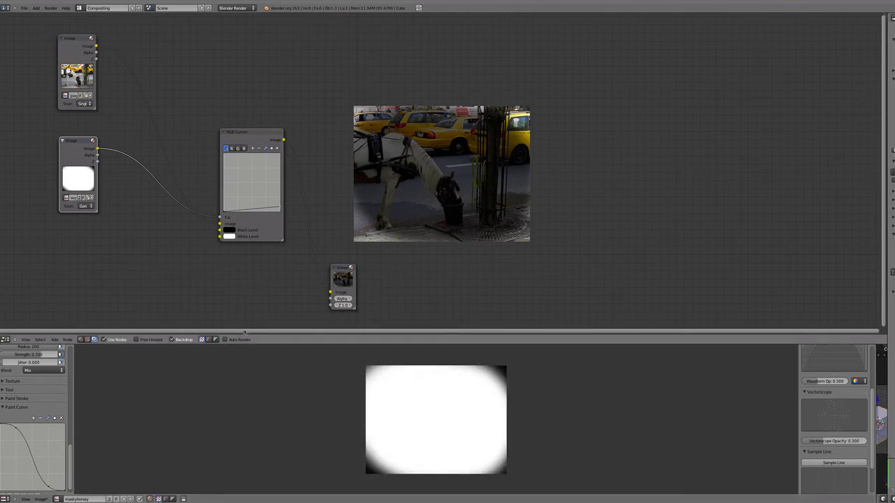
Step: Reposition the RGB Curves node and shift the maskyhorsey Image node away from it, making room for another node between them
left_click_drag(248, 333, 245, 333)
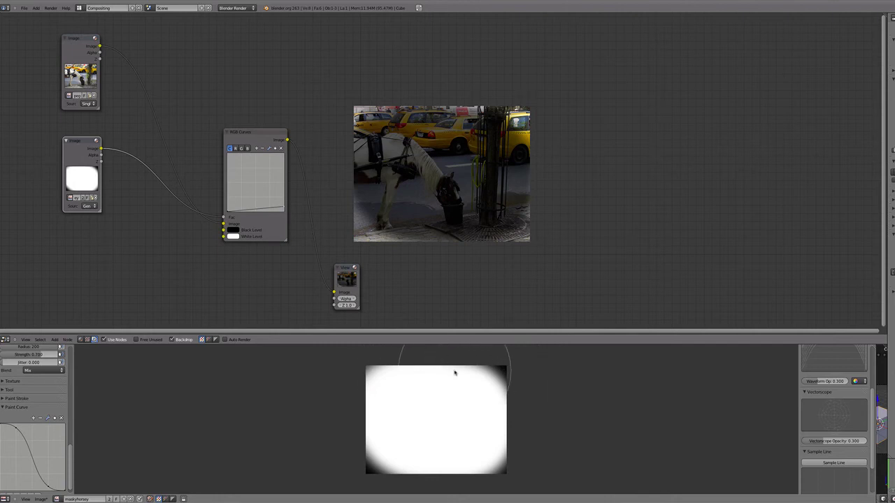
scroll(455, 373, "down", 3)
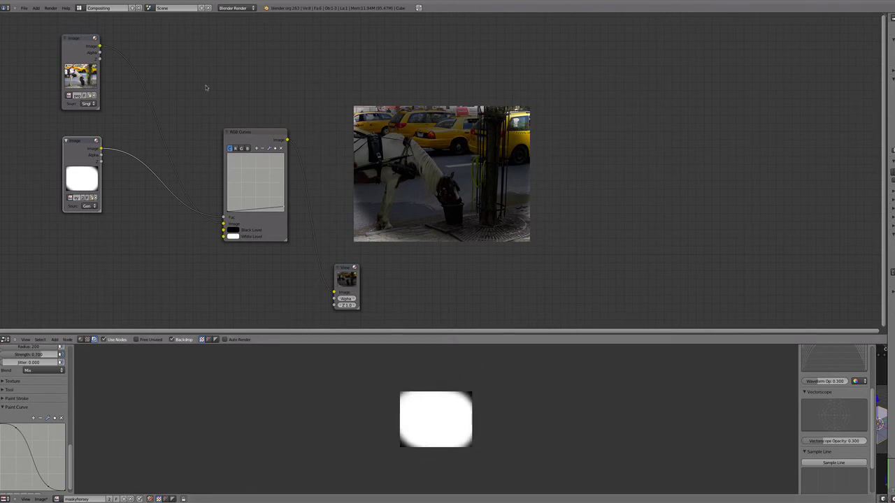
left_click(225, 132)
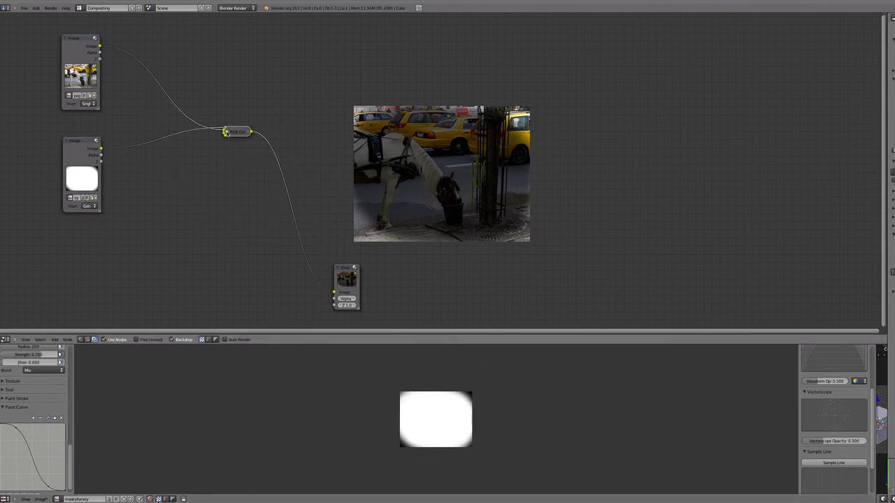
left_click(225, 132)
left_click_drag(248, 134, 226, 165)
scroll(226, 165, "down", 1)
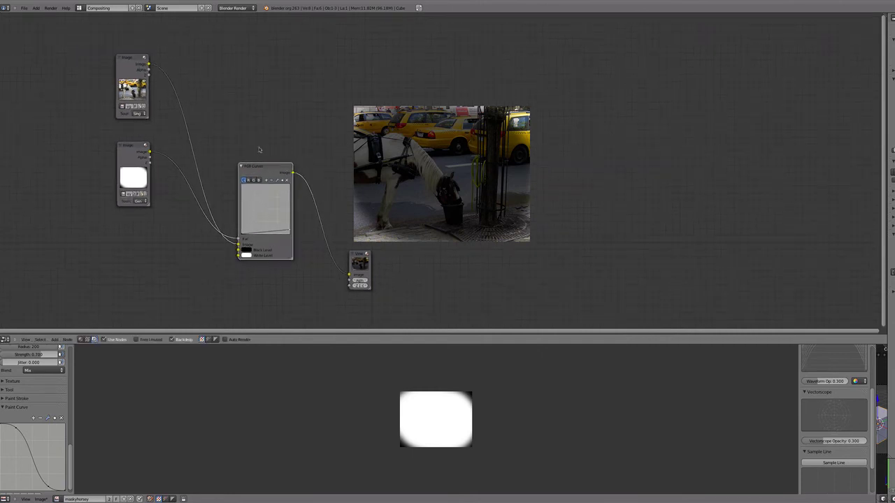
scroll(263, 142, "up", 1)
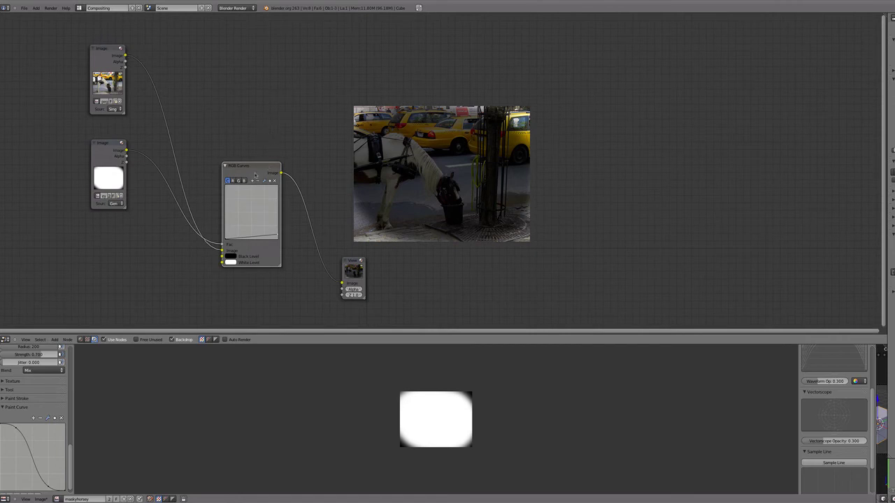
left_click_drag(103, 159, 63, 167)
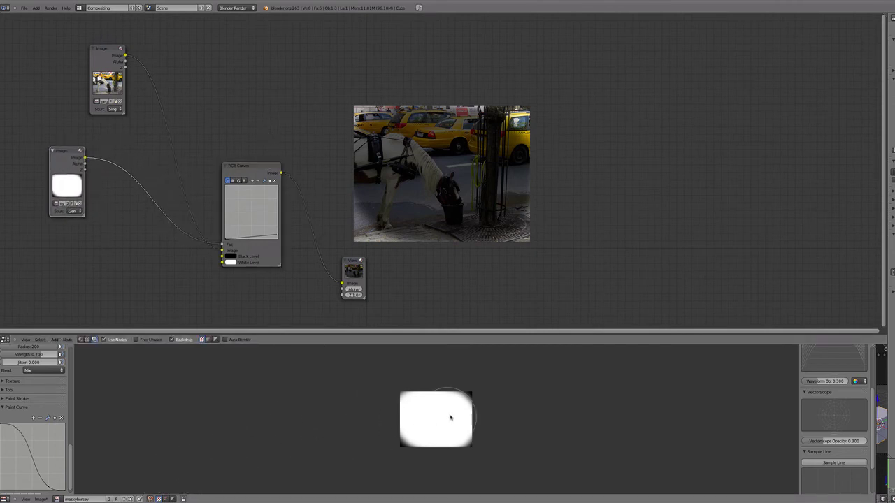
mouse_move(59, 170)
left_mouse_down()
mouse_move(47, 168)
mouse_move(55, 169)
left_mouse_up()
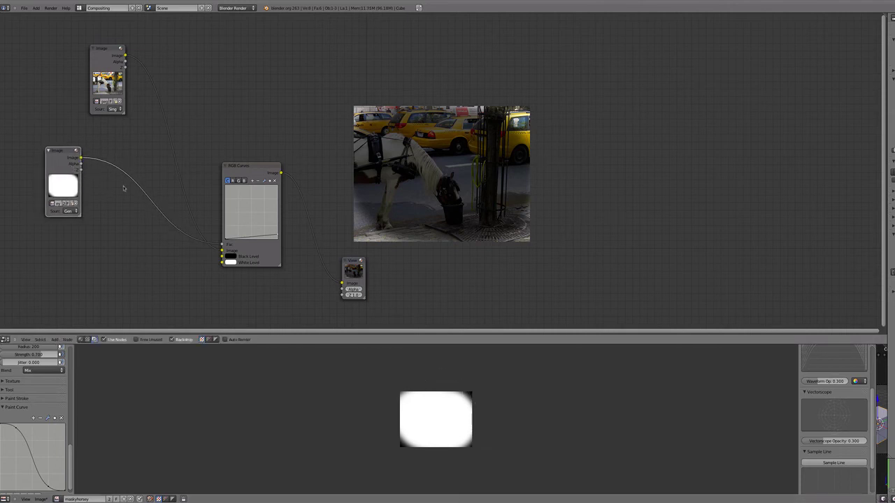
Step: Insert an Invert node on the link from the maskyhorsey Image to the RGB Curves factor, and try its RGB and Alpha options
key("shift+a")
mouse_move(122, 189)
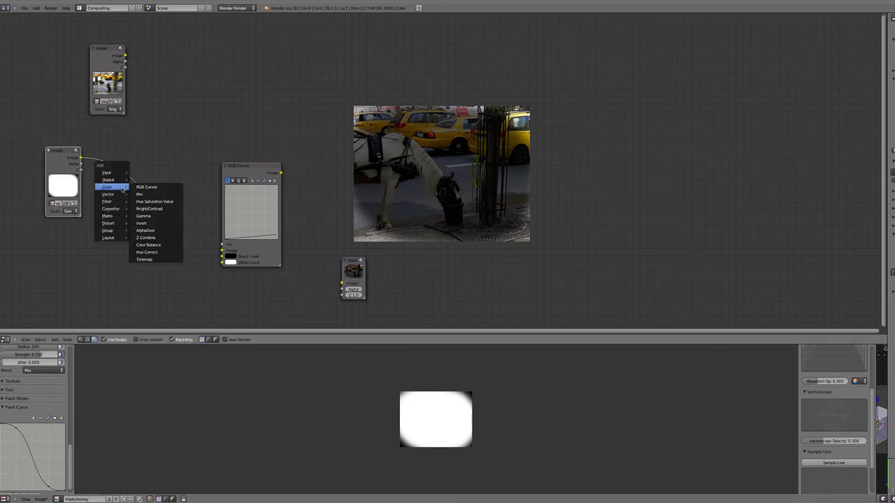
left_click(143, 223)
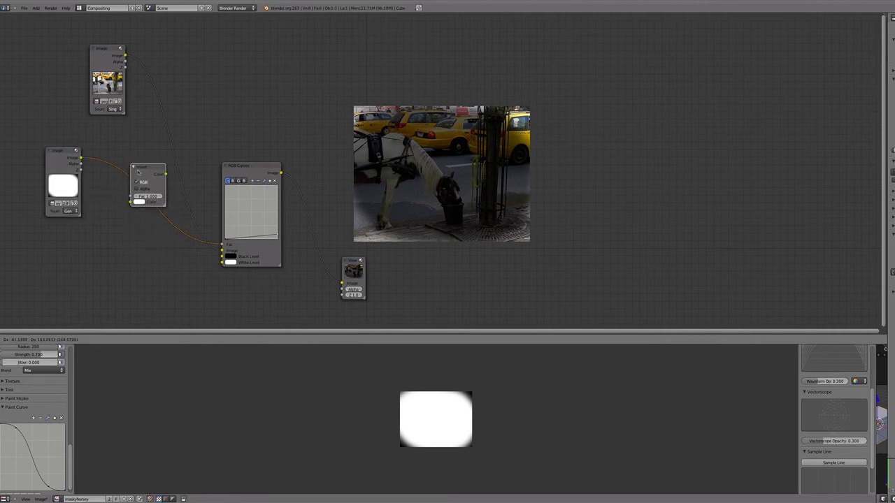
left_click(134, 169)
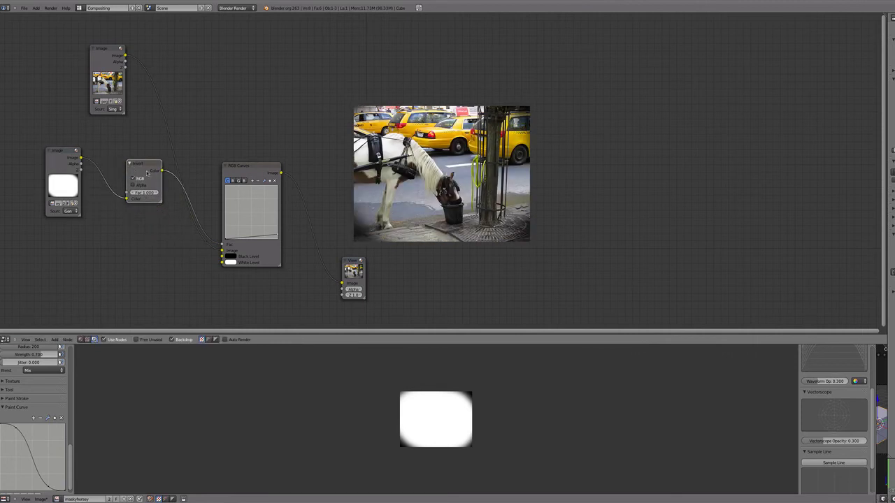
left_click(133, 179)
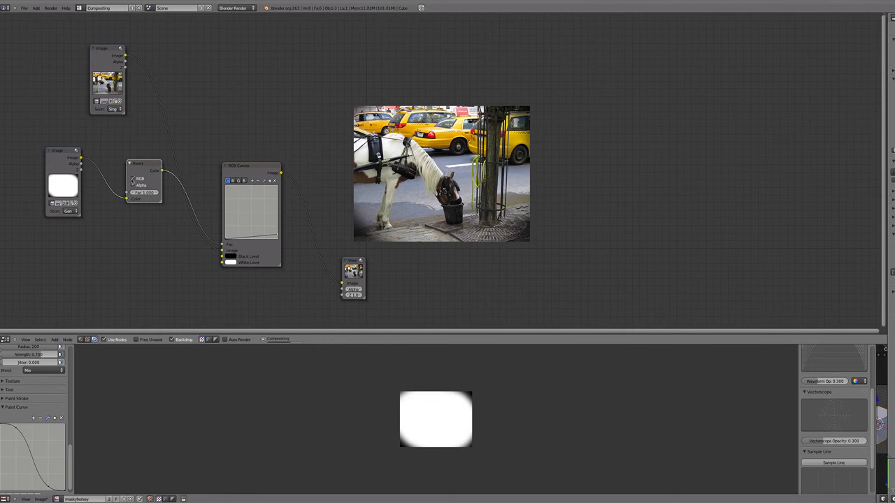
left_click(133, 186)
Step: Collapse the Invert, RGB Curves and maskyhorsey Image nodes, and move the taxi horse Image node aside
left_click_drag(144, 158, 117, 171)
key("h")
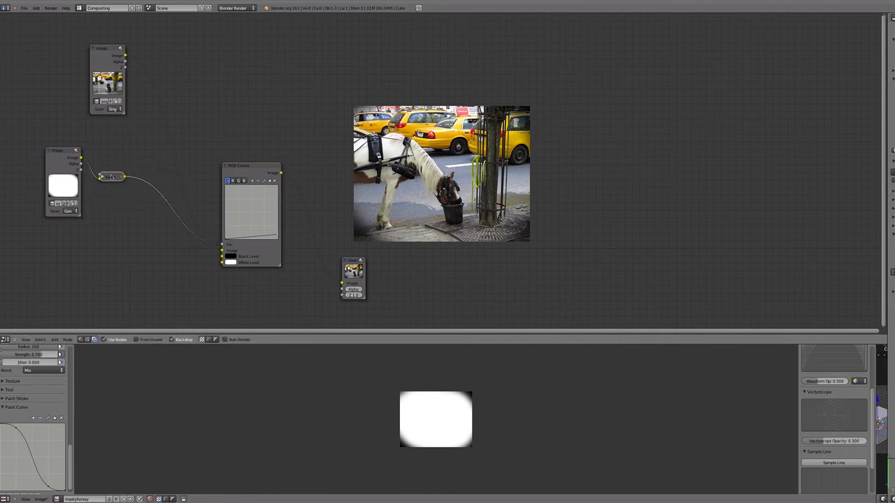
scroll(131, 199, "down", 2)
scroll(132, 199, "up", 2)
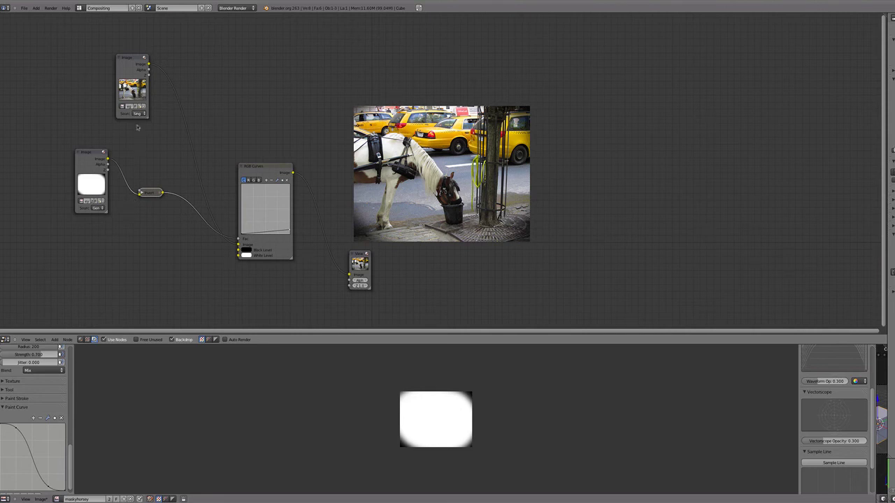
left_click_drag(130, 61, 83, 51)
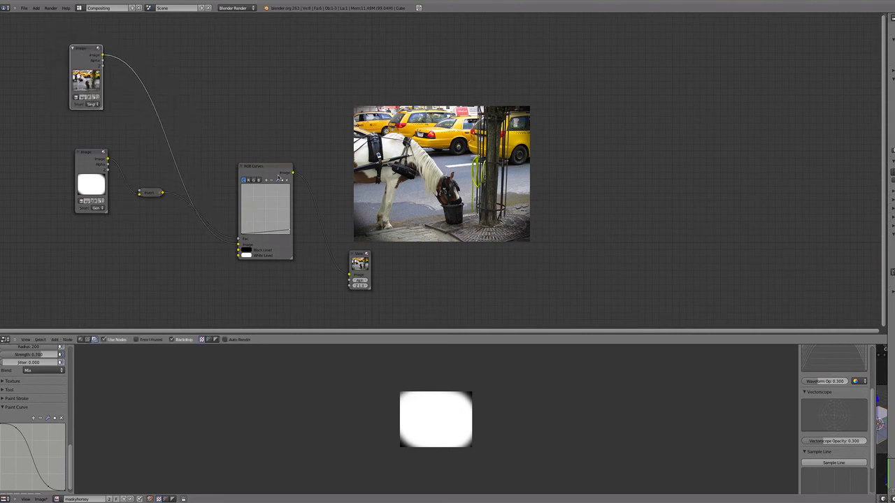
left_click(244, 168)
left_click(241, 166)
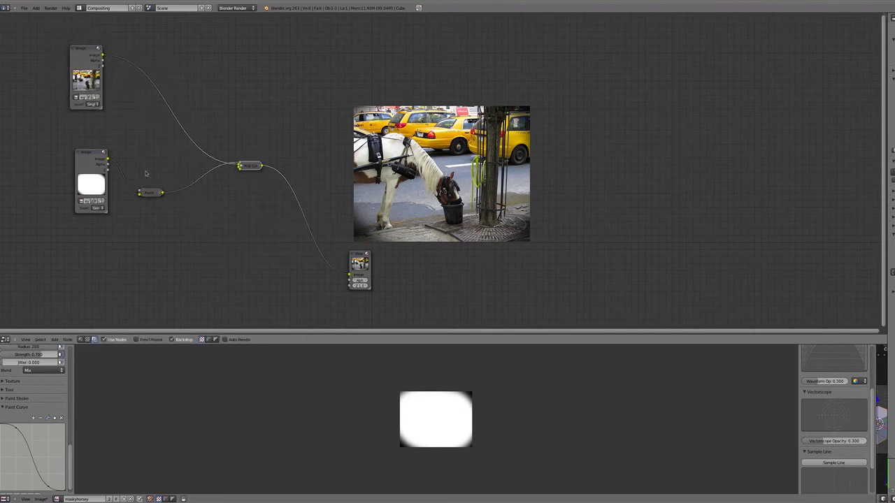
left_click(82, 155)
left_click_drag(84, 153, 93, 170)
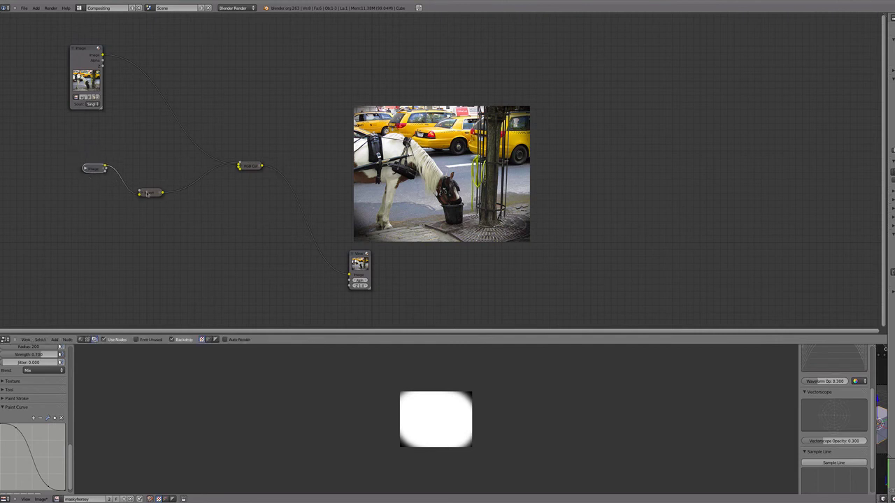
Step: Arrange the taxi horse Image, Invert and RGB Curves nodes into a compact group around the collapsed maskyhorsey node
left_click_drag(148, 193, 153, 180)
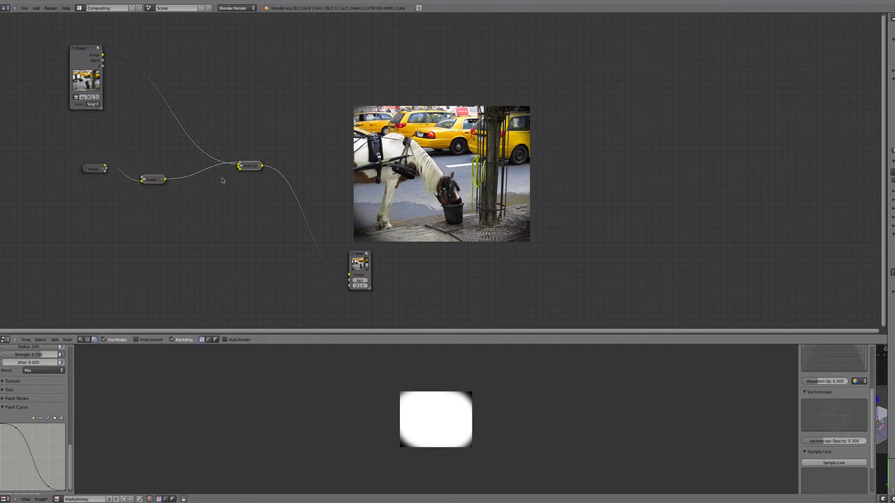
left_click_drag(250, 168, 213, 187)
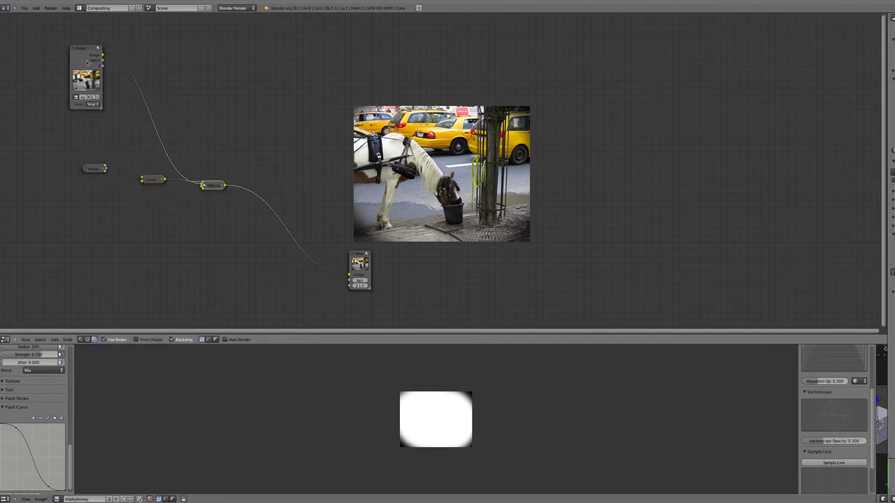
left_click_drag(87, 61, 86, 116)
left_click(93, 169)
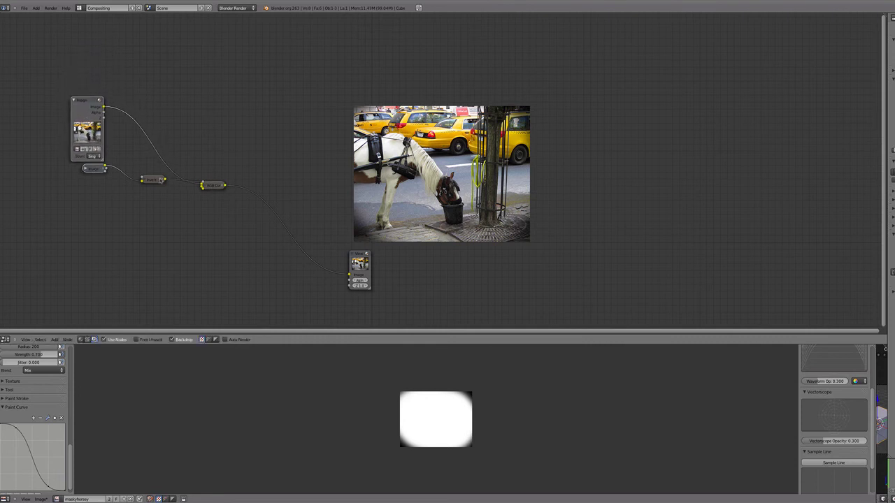
left_click_drag(209, 181, 205, 103)
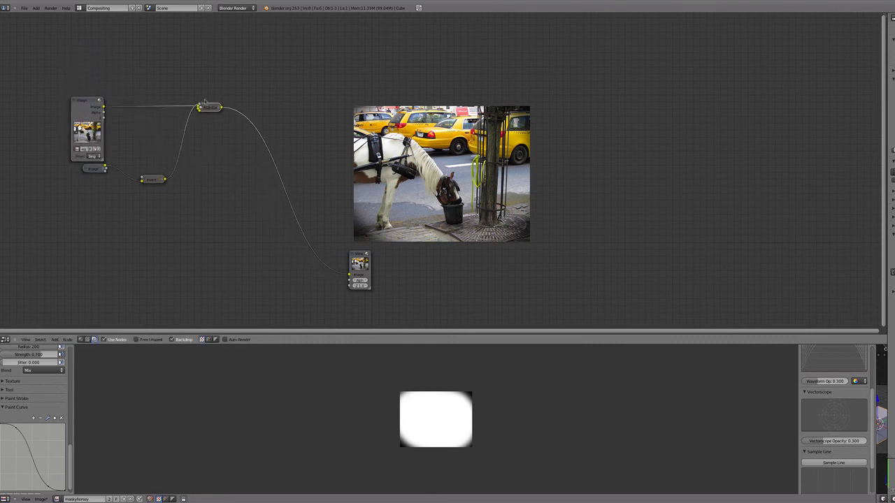
Step: Move the taxi horse node group up out of the working area, and place the Viewer node beneath the backdrop picture
key("b")
left_click_drag(76, 83, 223, 209)
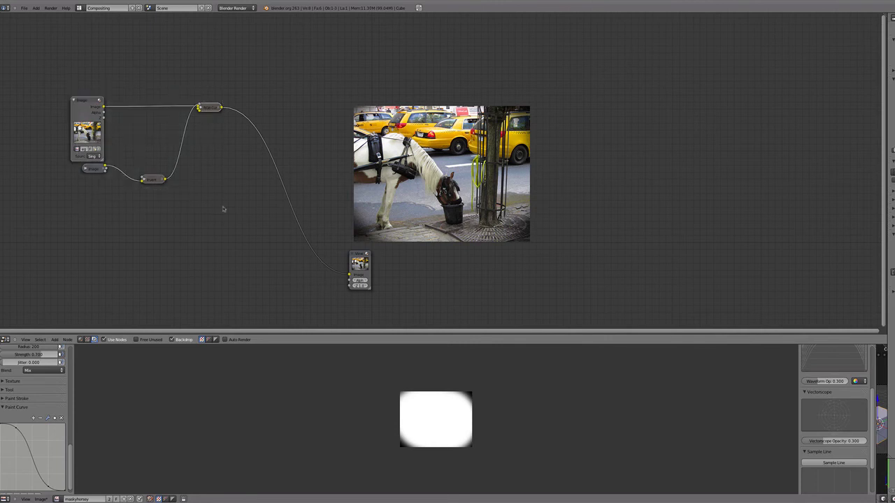
key("g")
left_click(260, 94)
left_click(367, 269)
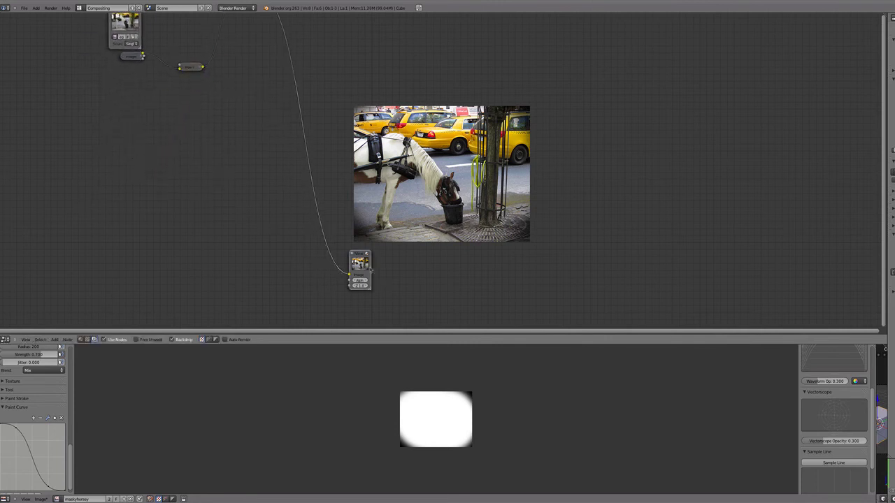
left_click_drag(367, 269, 457, 274)
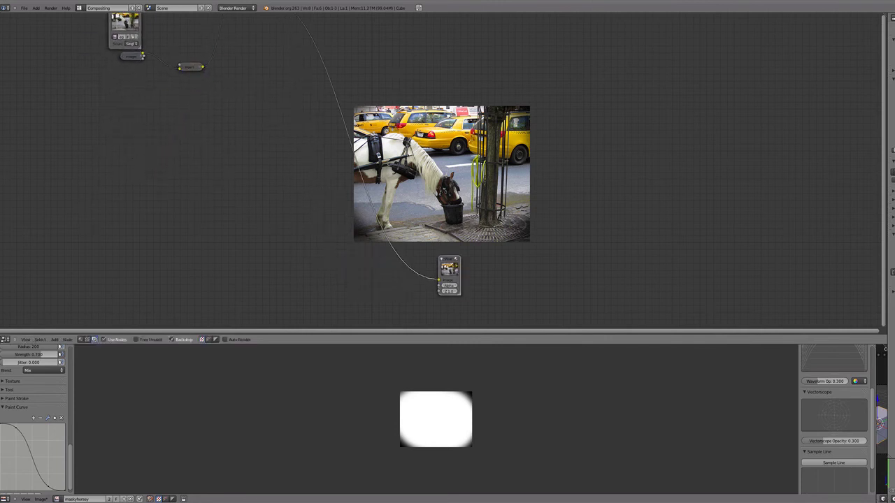
left_click(172, 340)
left_click(172, 339)
Step: Switch to Finder, bring beebuzz.jpeg from the more images folder into Blender's node editor, and position its Image node in the empty area
key("super+Tab")
key("super+Tab")
key("super+shift+Tab")
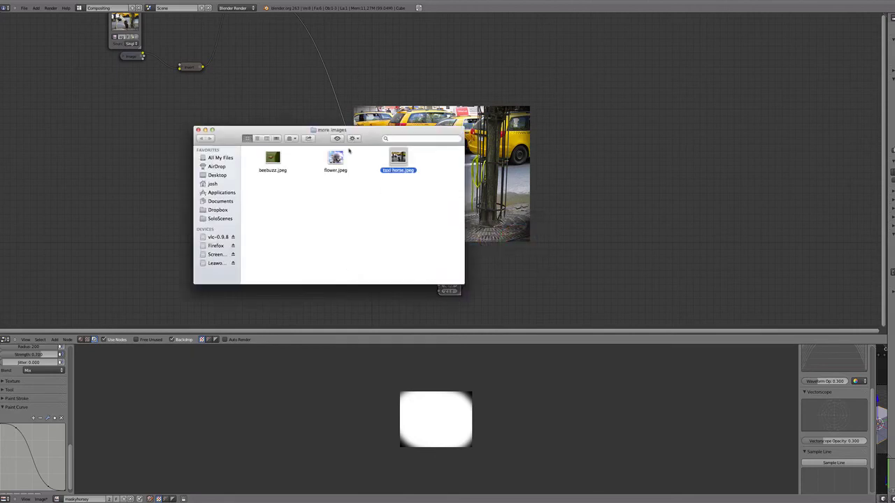
left_click_drag(364, 130, 811, 68)
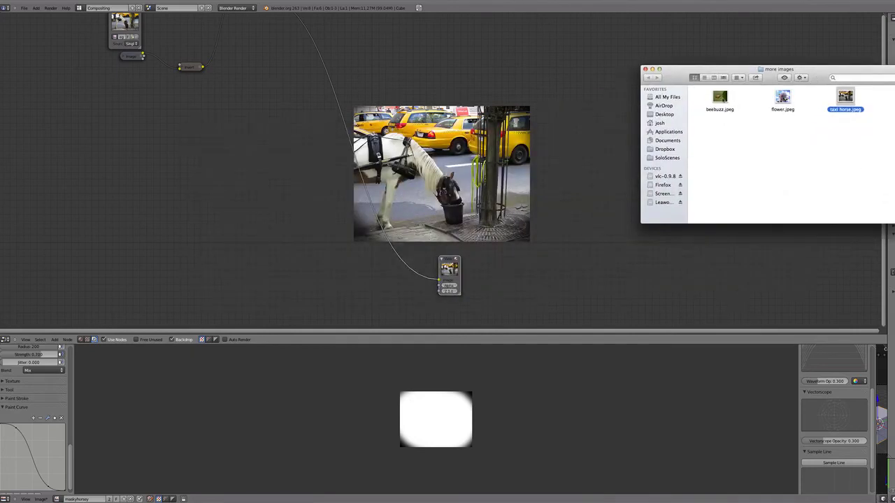
left_click(720, 98)
left_click_drag(615, 108, 171, 171)
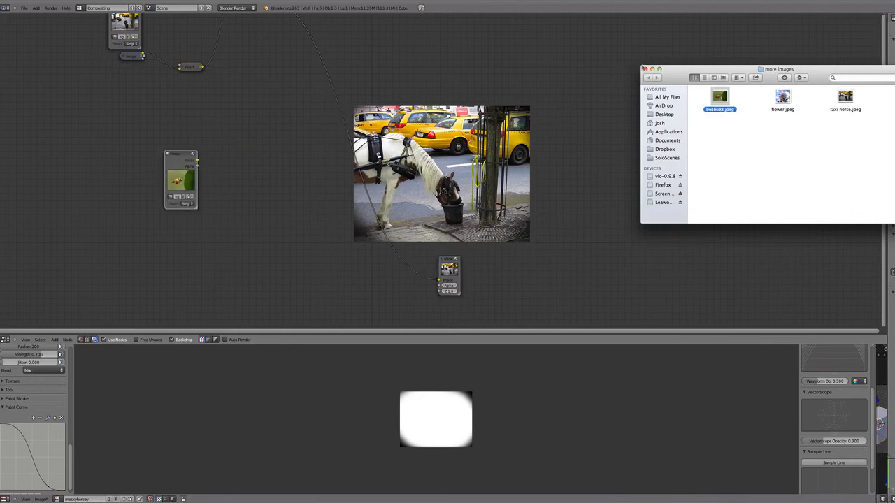
left_click(652, 68)
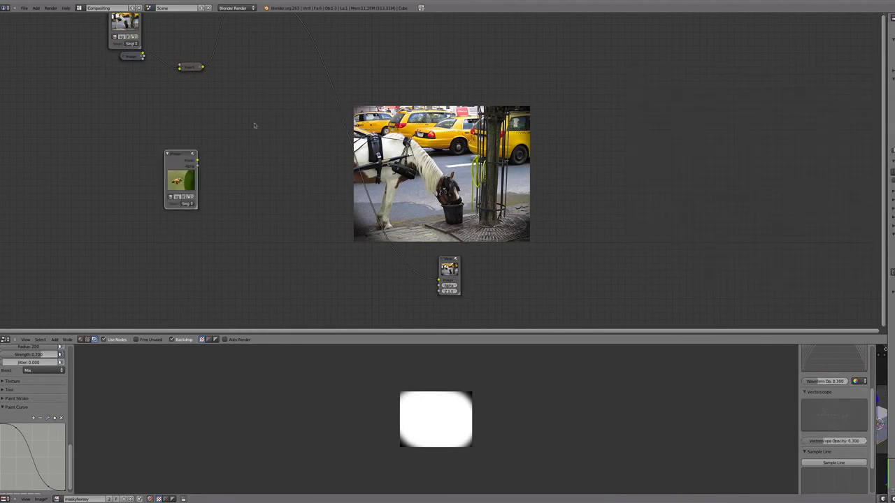
key("g")
left_click(146, 183)
Step: Connect the beebuzz.jpeg Image node's output to the Viewer node, and move the Image node aside to make room between them
key("shift+a")
mouse_move(147, 183)
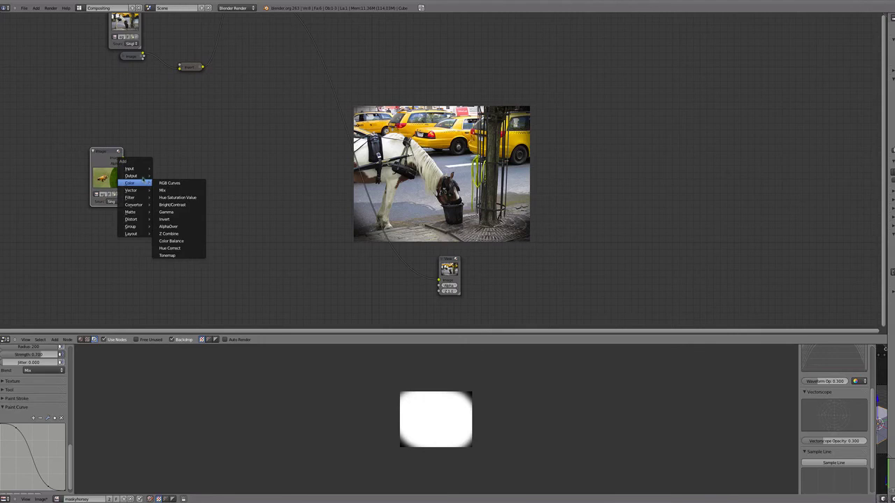
key("Escape")
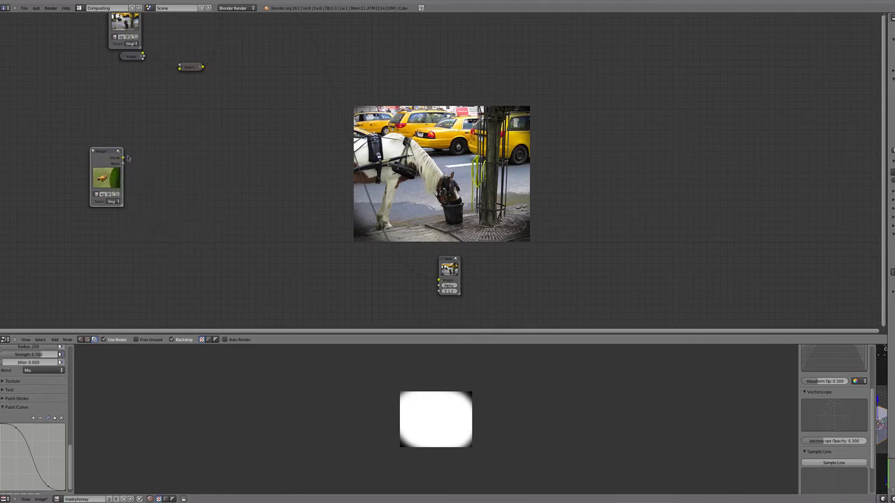
left_click_drag(123, 158, 439, 281)
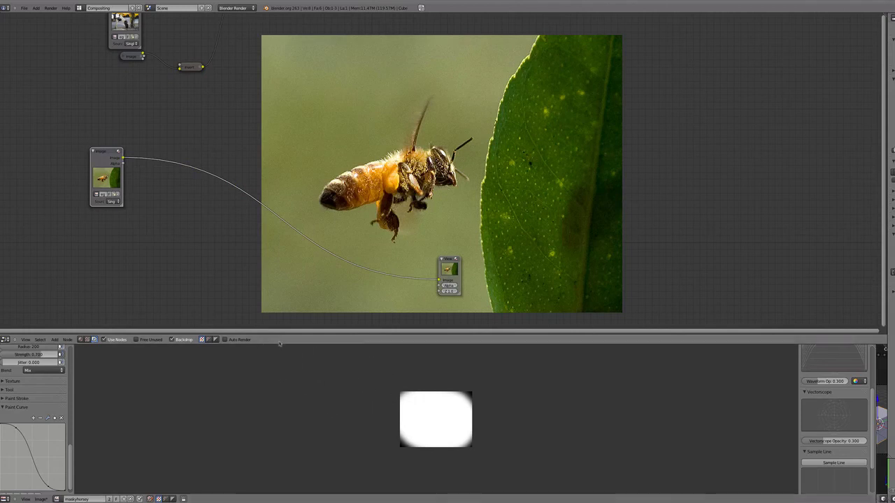
left_click_drag(108, 163, 50, 191)
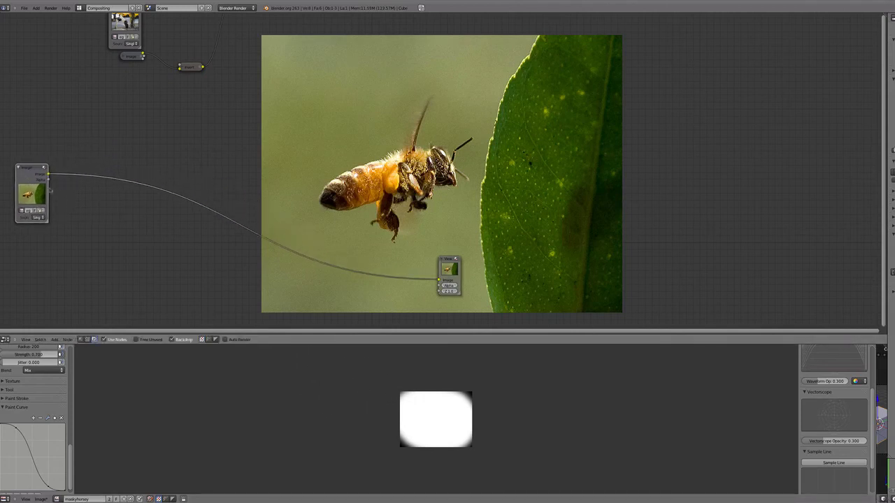
key("shift+a")
mouse_move(100, 210)
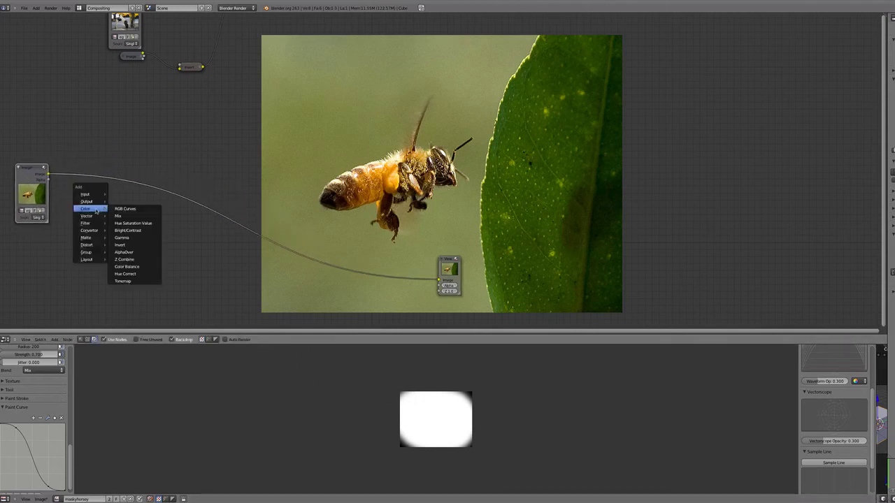
left_click(132, 223)
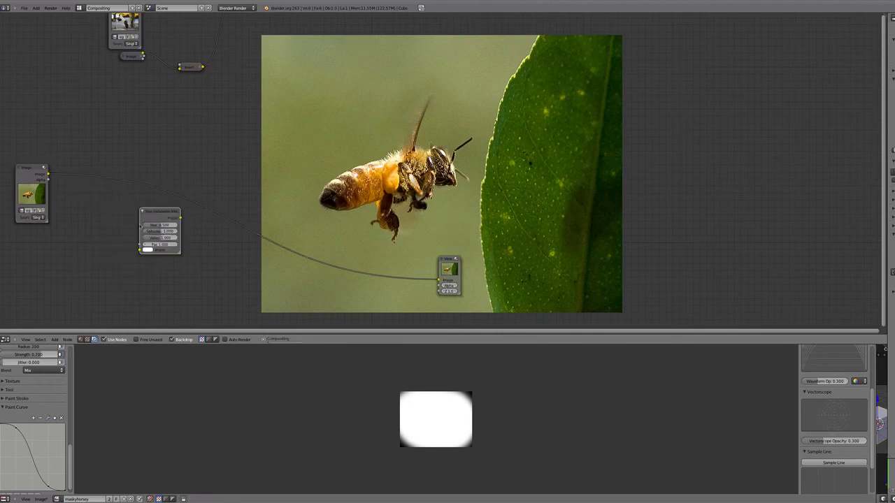
key("ctrl+z")
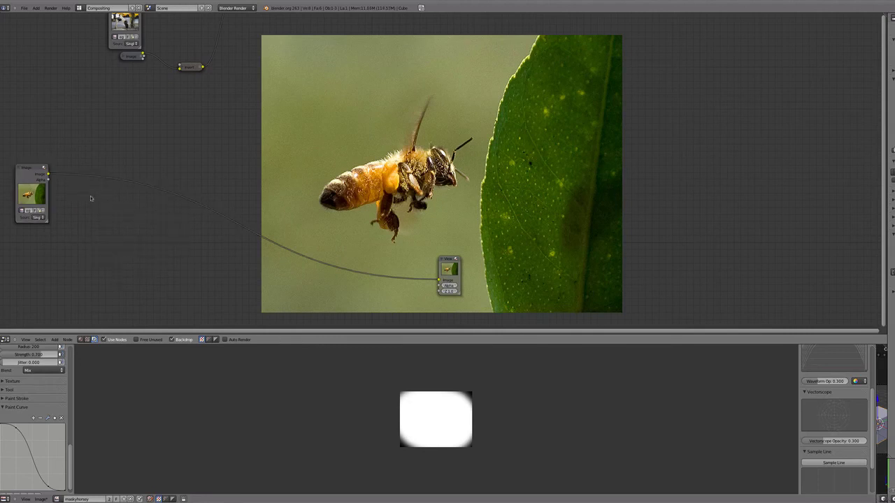
Step: Insert a Hue Correct node on the link between the bee Image node and the Viewer, and position it close to the Image node
key("shift+a")
mouse_move(122, 254)
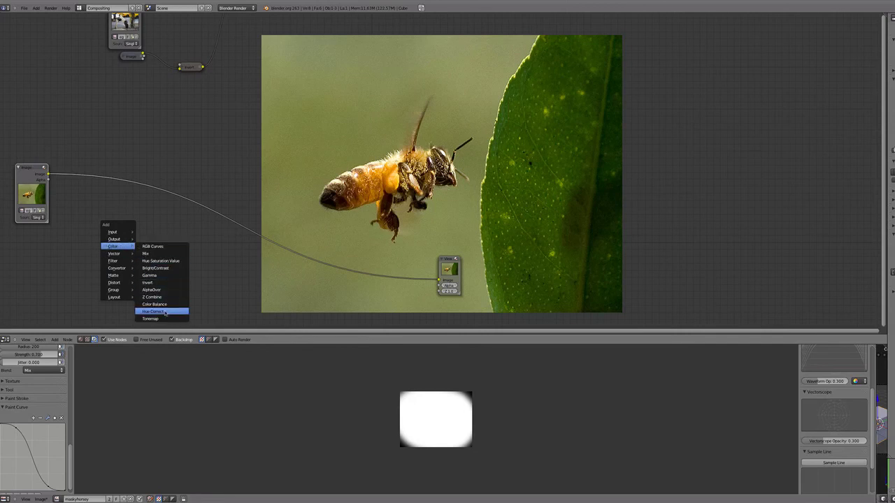
left_click(165, 311)
left_click(200, 164)
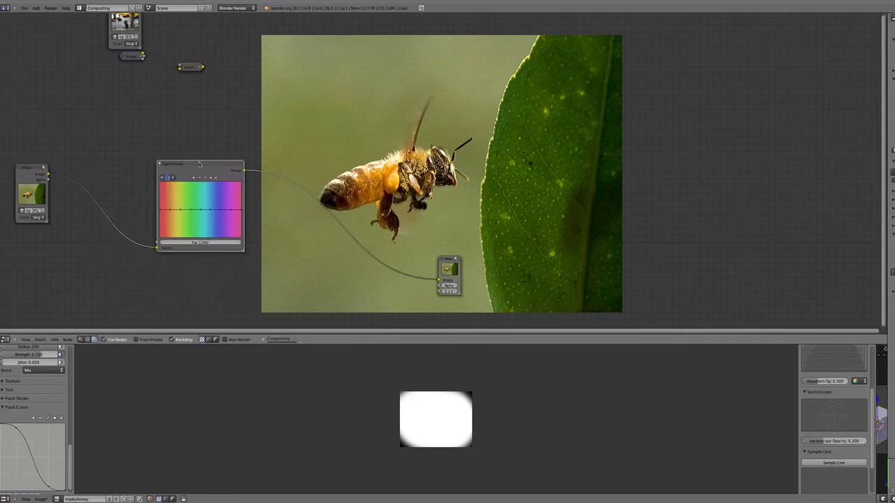
left_click_drag(199, 164, 168, 171)
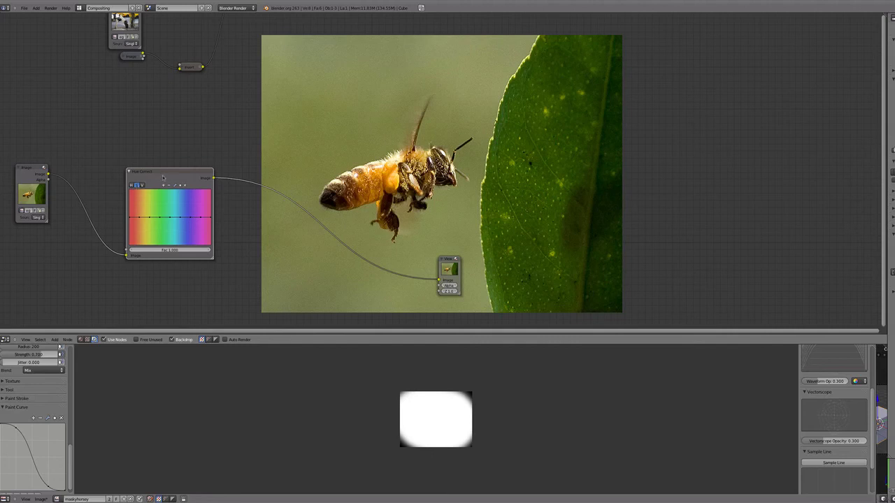
left_click_drag(163, 176, 148, 171)
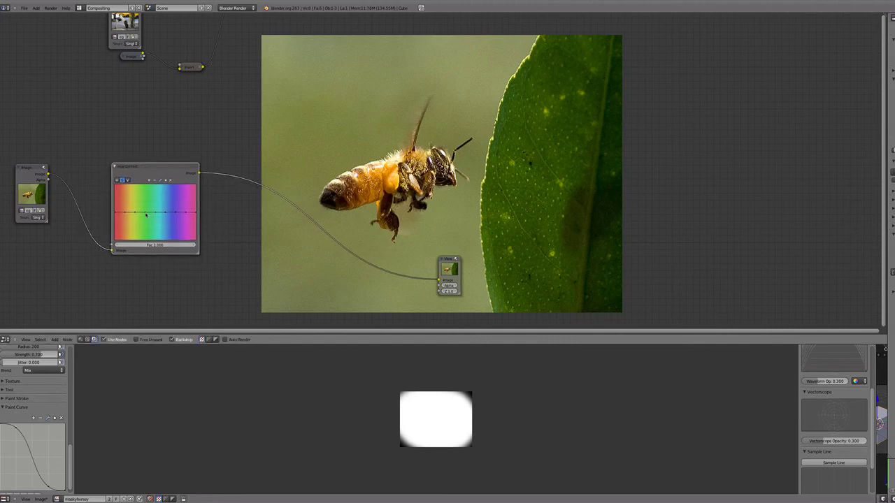
Step: Lower the Hue Correct saturation curve from yellow through green to cyan to desaturate the greens, and reset the curve
left_click_drag(146, 210, 146, 203)
mouse_move(135, 214)
left_mouse_down()
mouse_move(135, 193)
mouse_move(137, 237)
mouse_move(137, 229)
mouse_move(161, 232)
mouse_move(151, 210)
mouse_move(148, 218)
left_mouse_up()
scroll(137, 229, "down", 1)
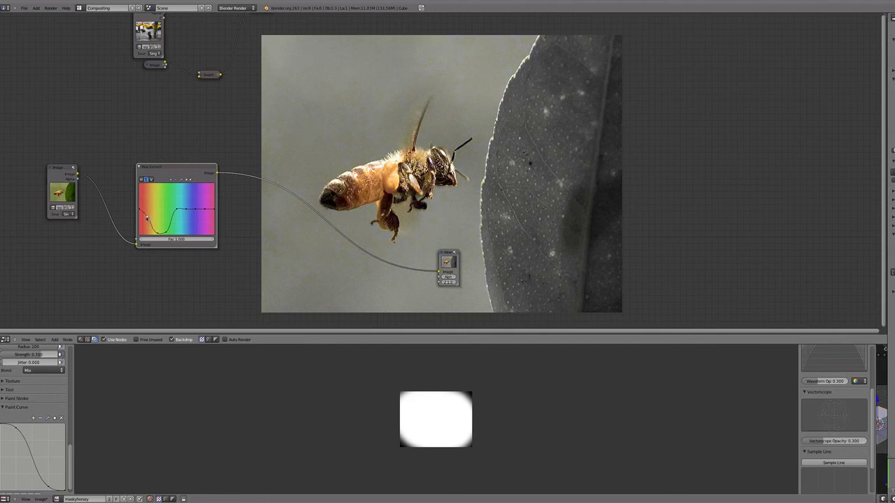
mouse_move(170, 228)
left_mouse_down()
mouse_move(179, 212)
mouse_move(172, 232)
mouse_move(177, 221)
left_mouse_up()
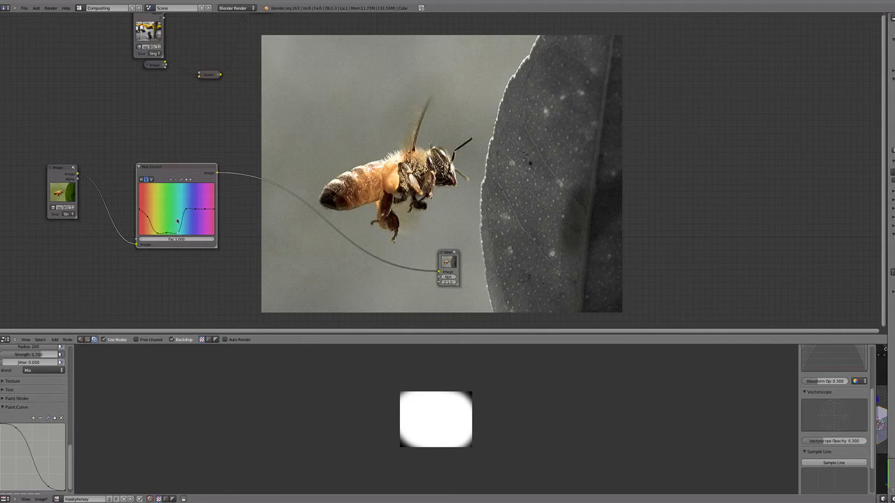
left_click(179, 180)
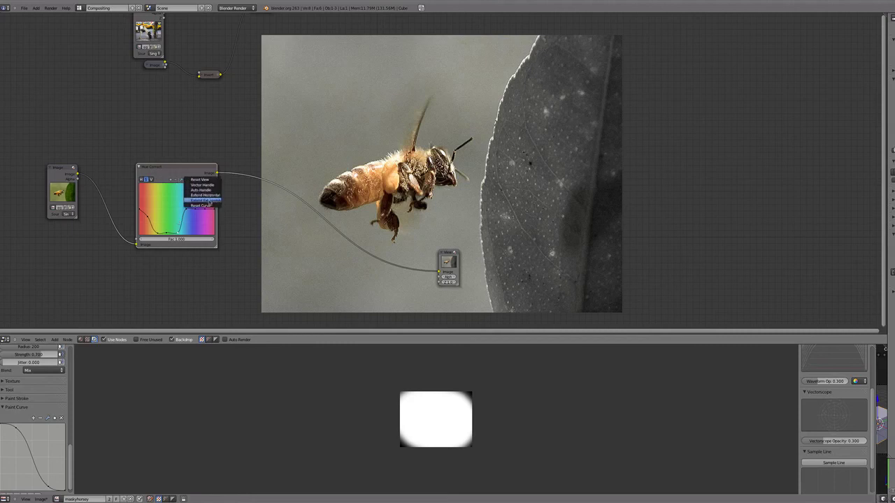
left_click(201, 205)
Step: Try the Hue Correct saturation curve with yellow lowered and green raised, and reset the curve
left_click(146, 179)
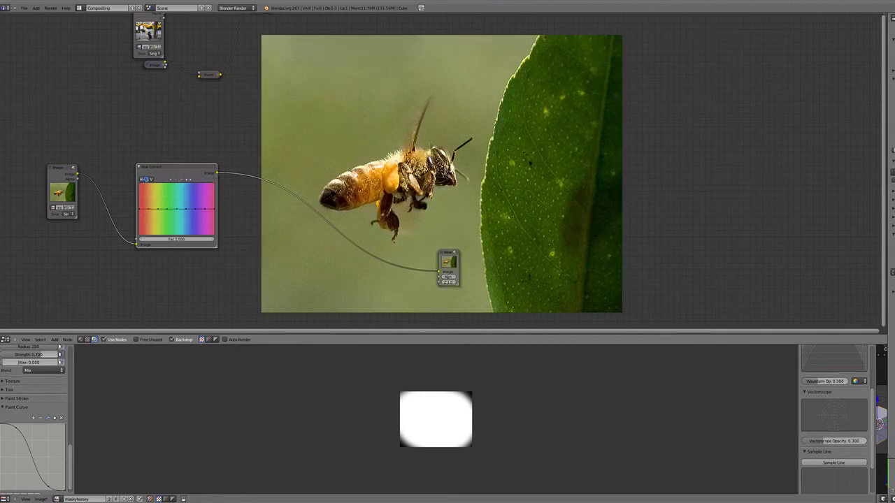
left_click(152, 179)
left_click(146, 179)
left_click_drag(159, 209, 168, 191)
left_click(181, 180)
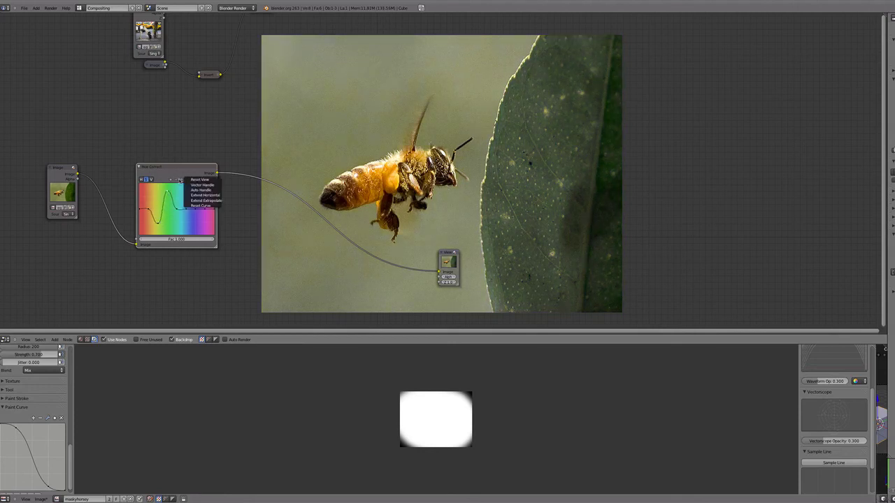
left_click(199, 205)
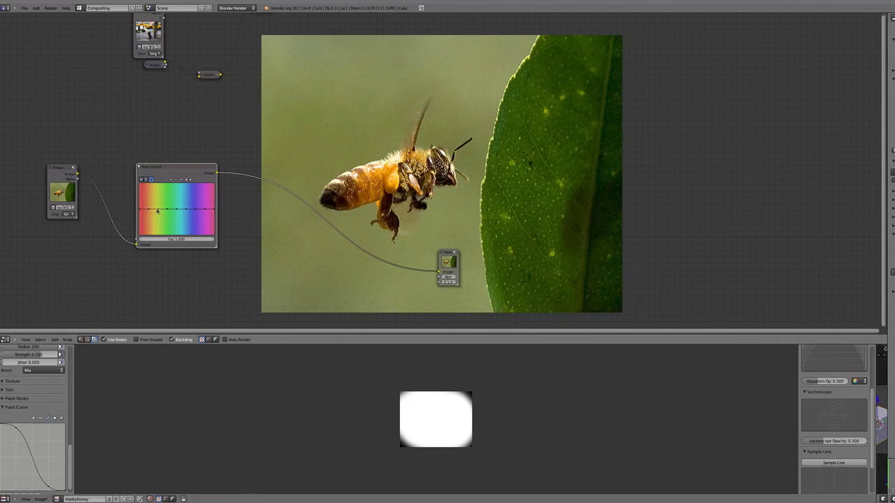
Step: Lower the Hue Correct value curve across yellow and green to darken the background and leaf, and reset the curve
left_click_drag(157, 210, 172, 234)
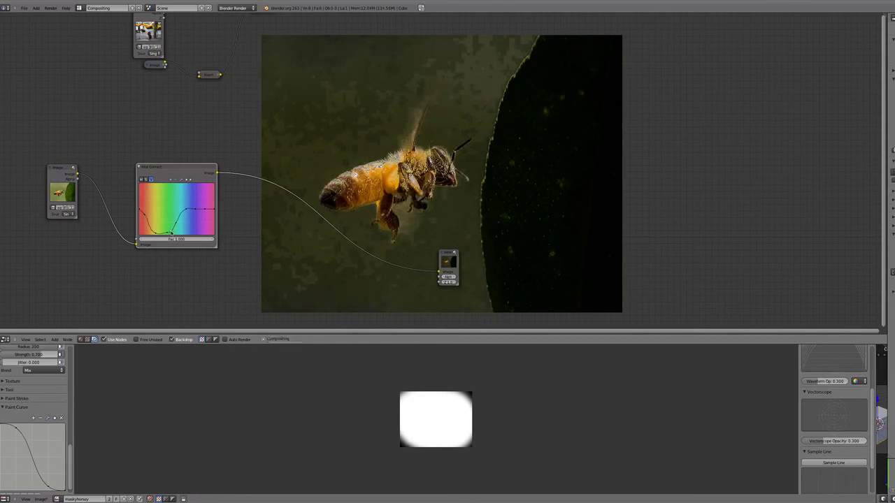
left_click(190, 180)
left_click(179, 180)
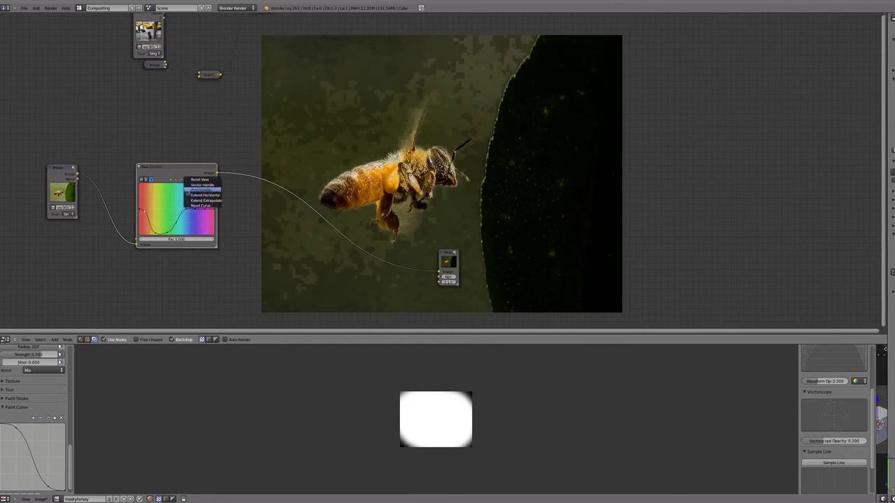
left_click(202, 205)
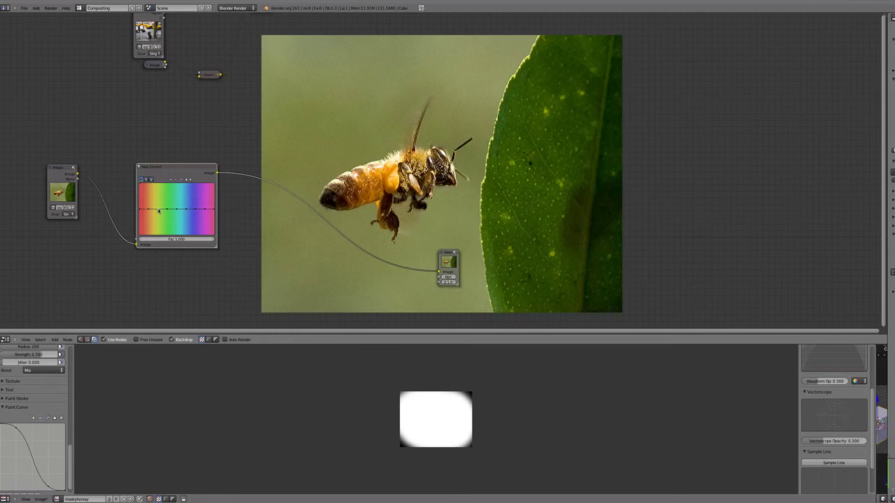
Step: Raise the Hue Correct node's hue curve around yellow-green and green to shift the leaf towards blue
left_click_drag(159, 209, 165, 190)
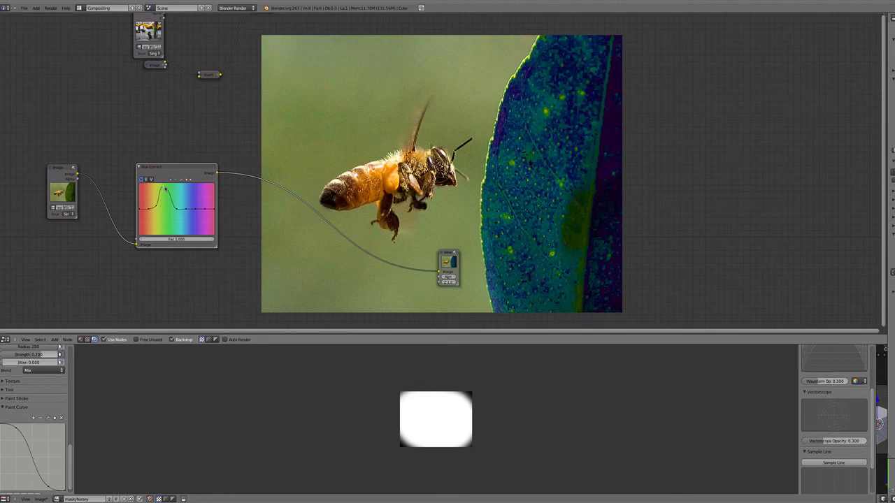
Step: Move the Viewer node off the backdrop picture, collapse the Hue Correct node, and place it lower between the Image and Viewer nodes
left_click_drag(439, 256, 233, 229)
left_click(141, 168)
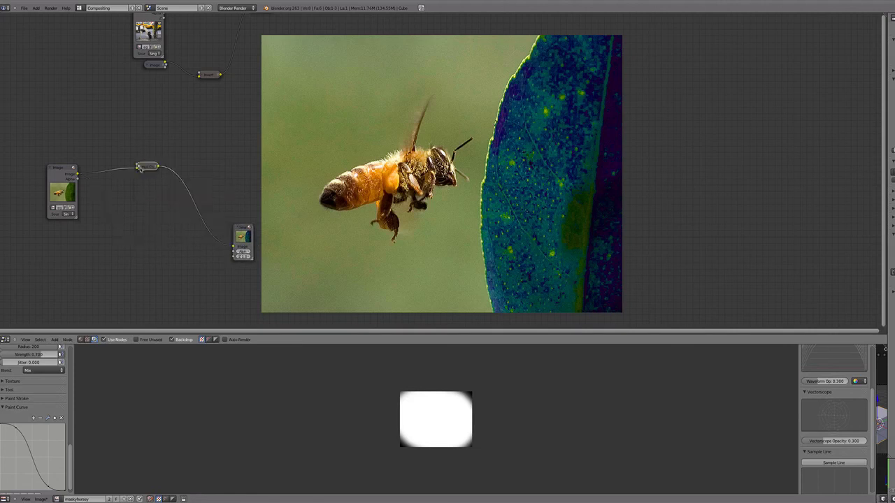
left_click_drag(145, 168, 147, 259)
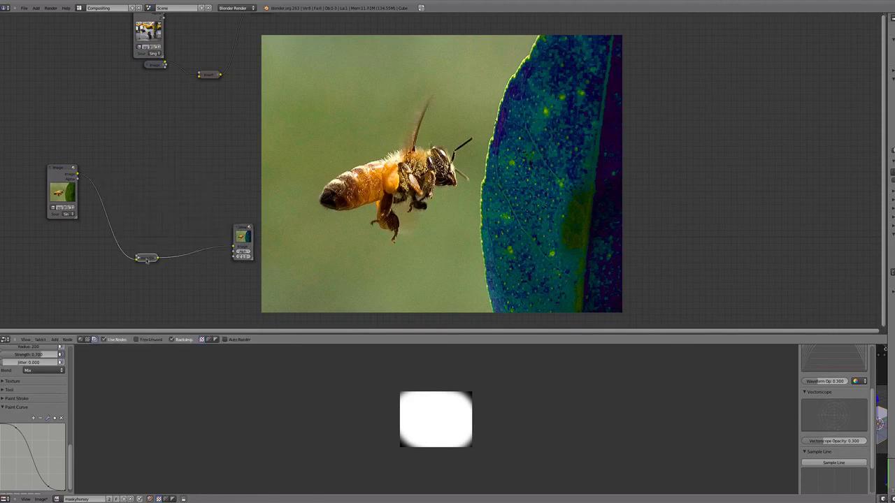